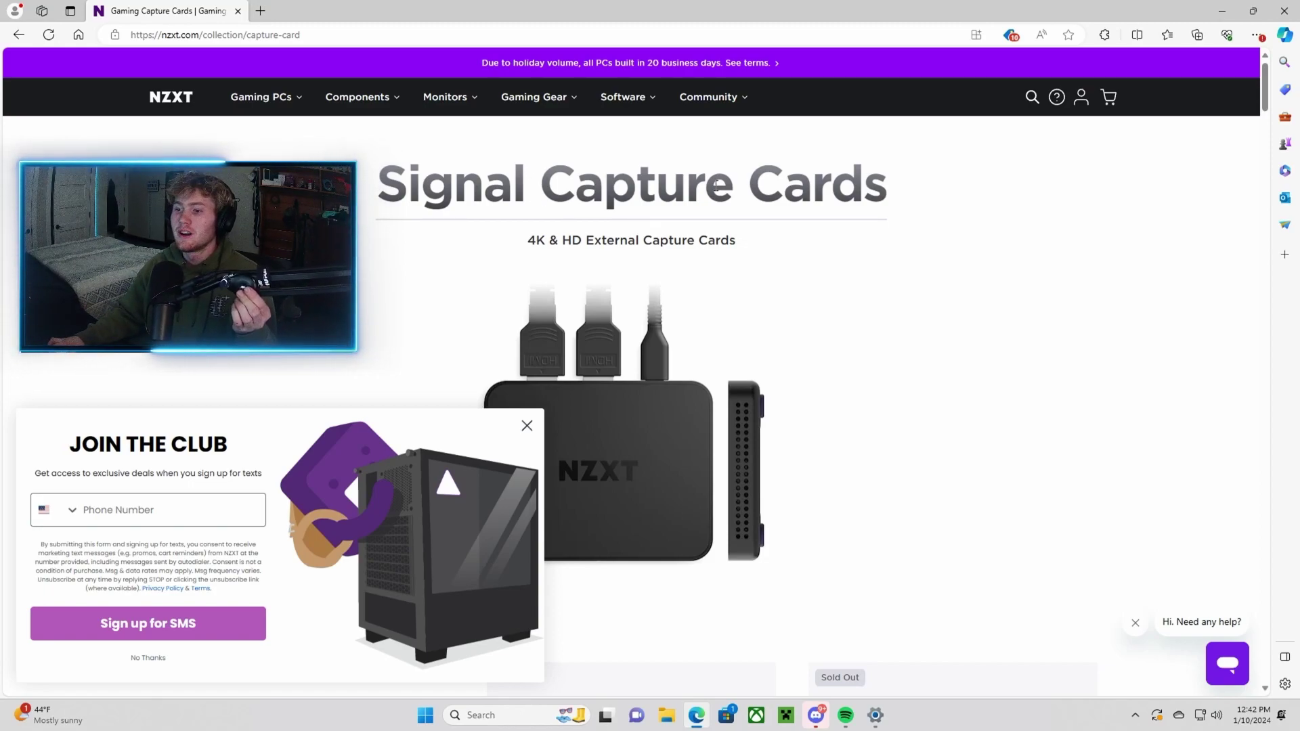
pyautogui.click(527, 426)
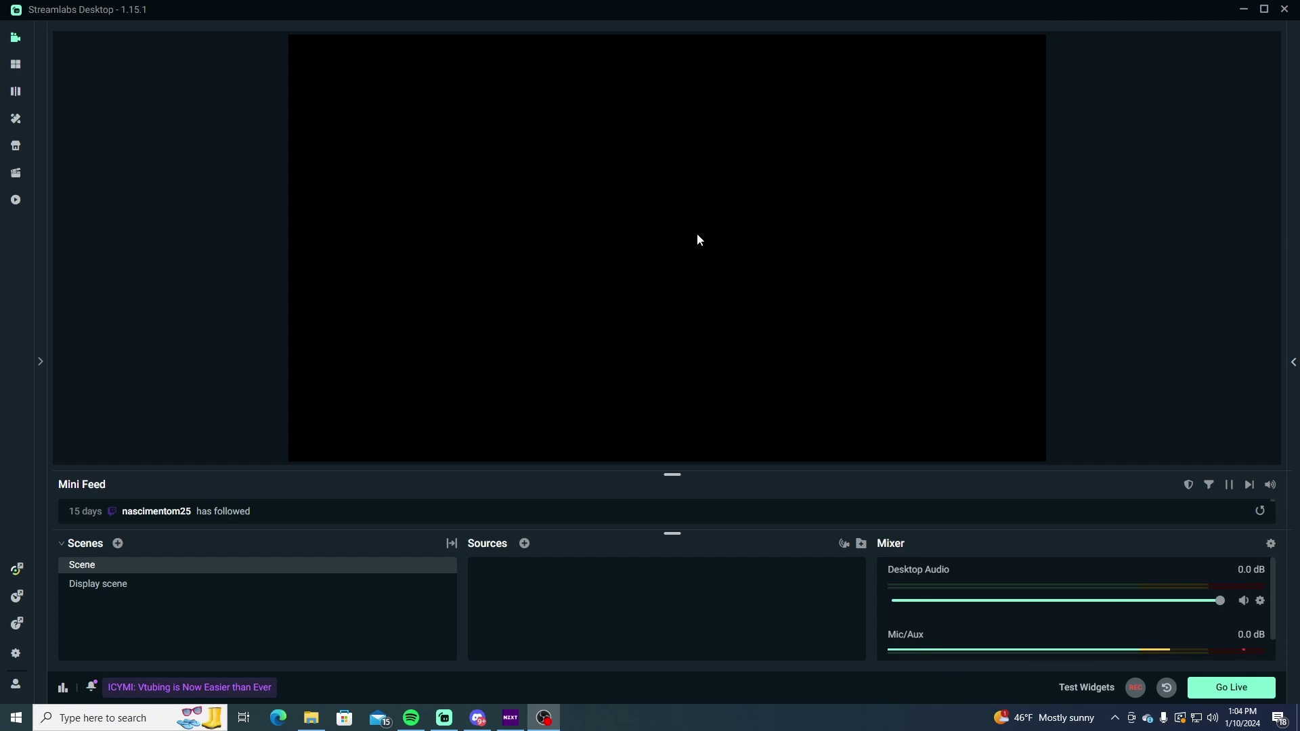
# Add a Video Capture Device source with its default name and open its Device list
pyautogui.click(525, 544)
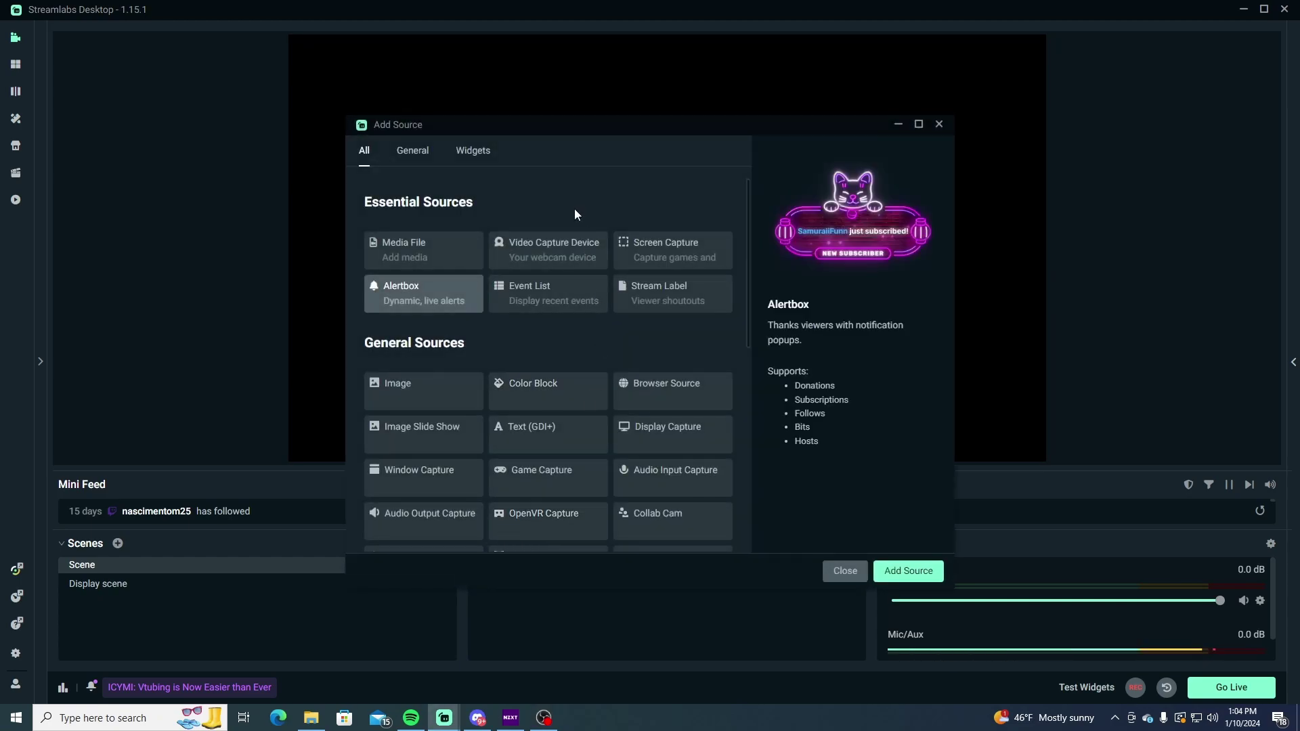
pyautogui.click(540, 261)
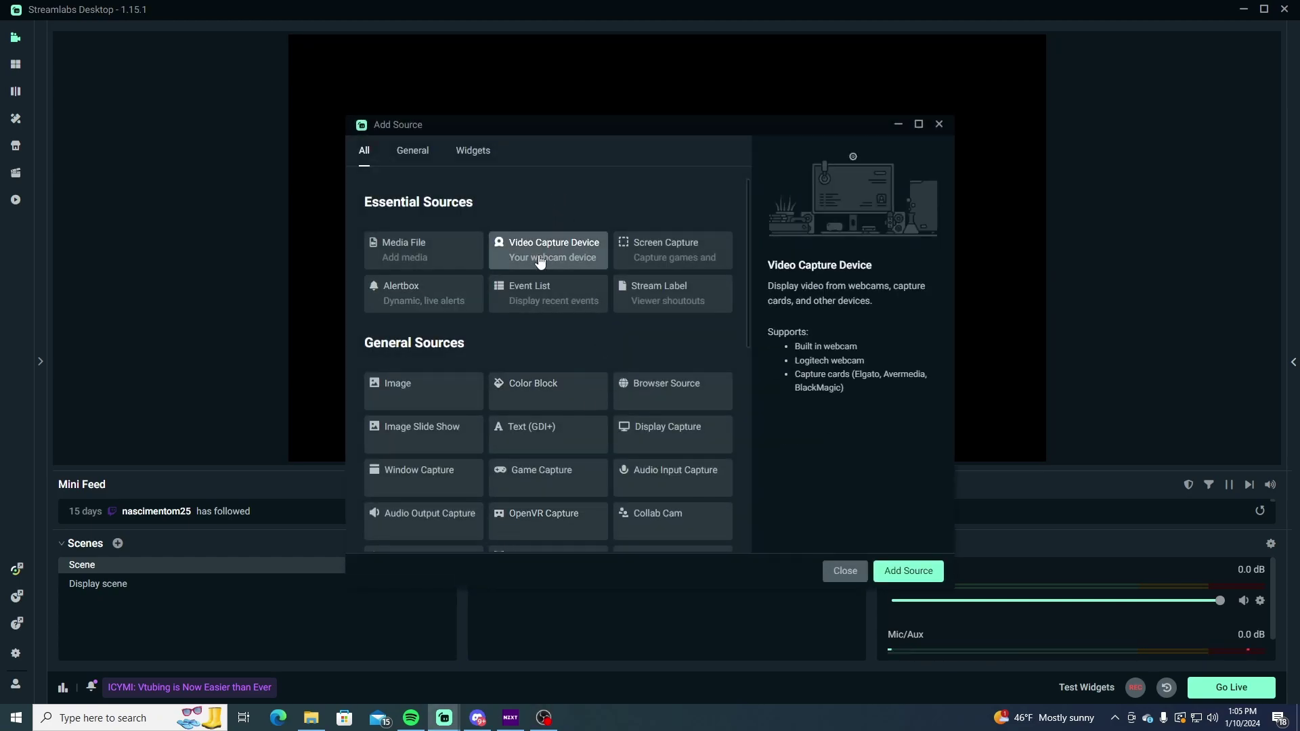
pyautogui.click(901, 573)
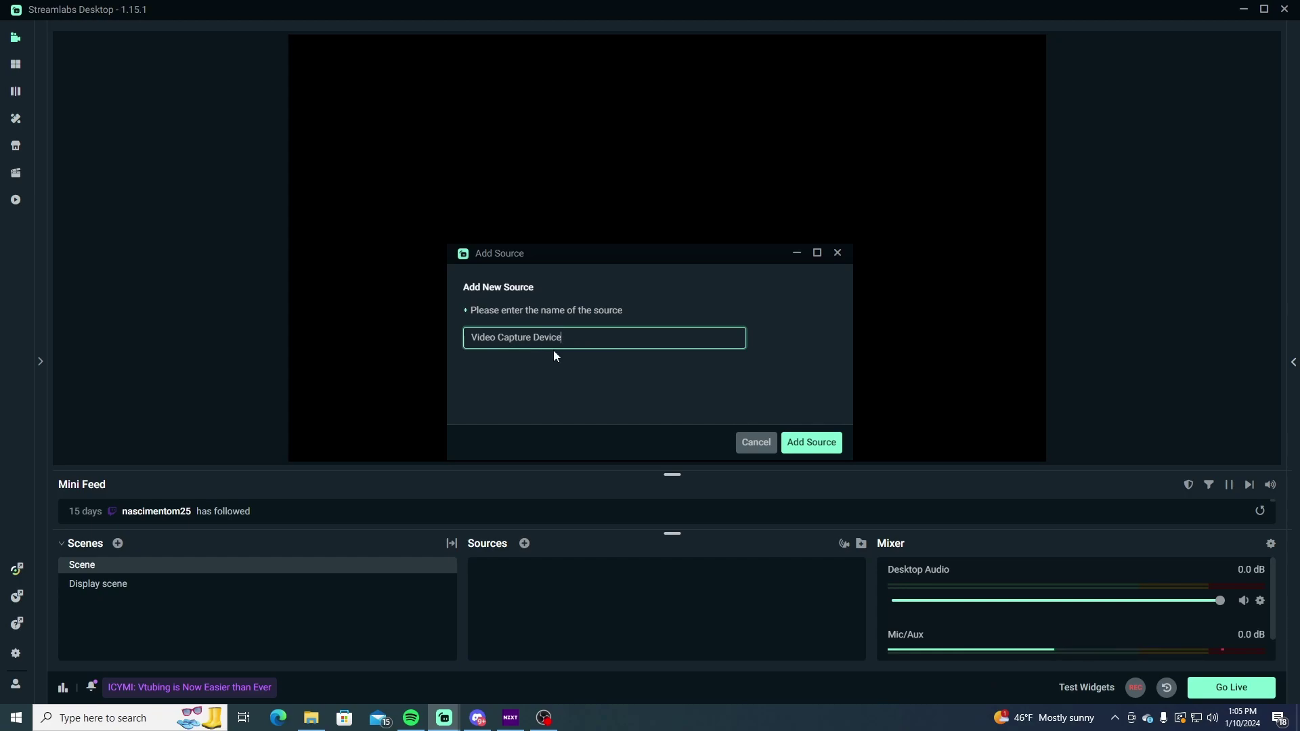
pyautogui.click(811, 443)
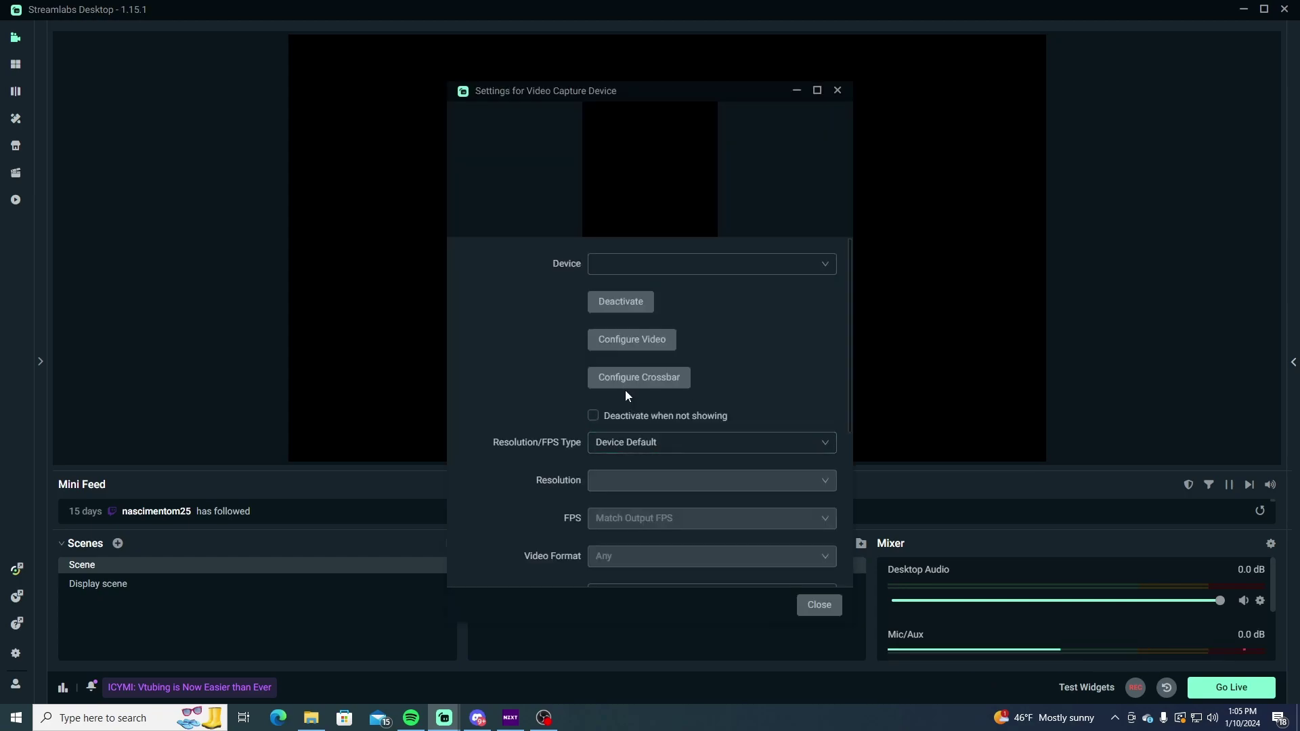
pyautogui.click(605, 270)
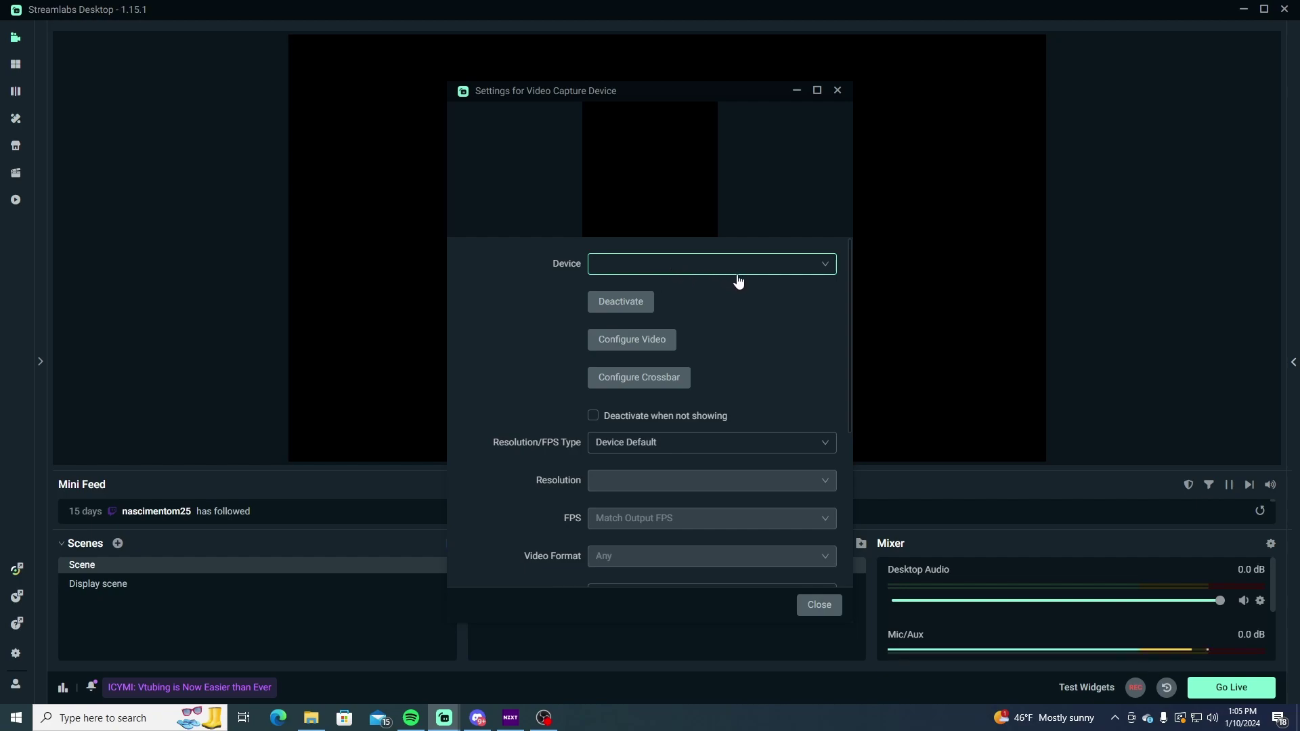
pyautogui.click(798, 271)
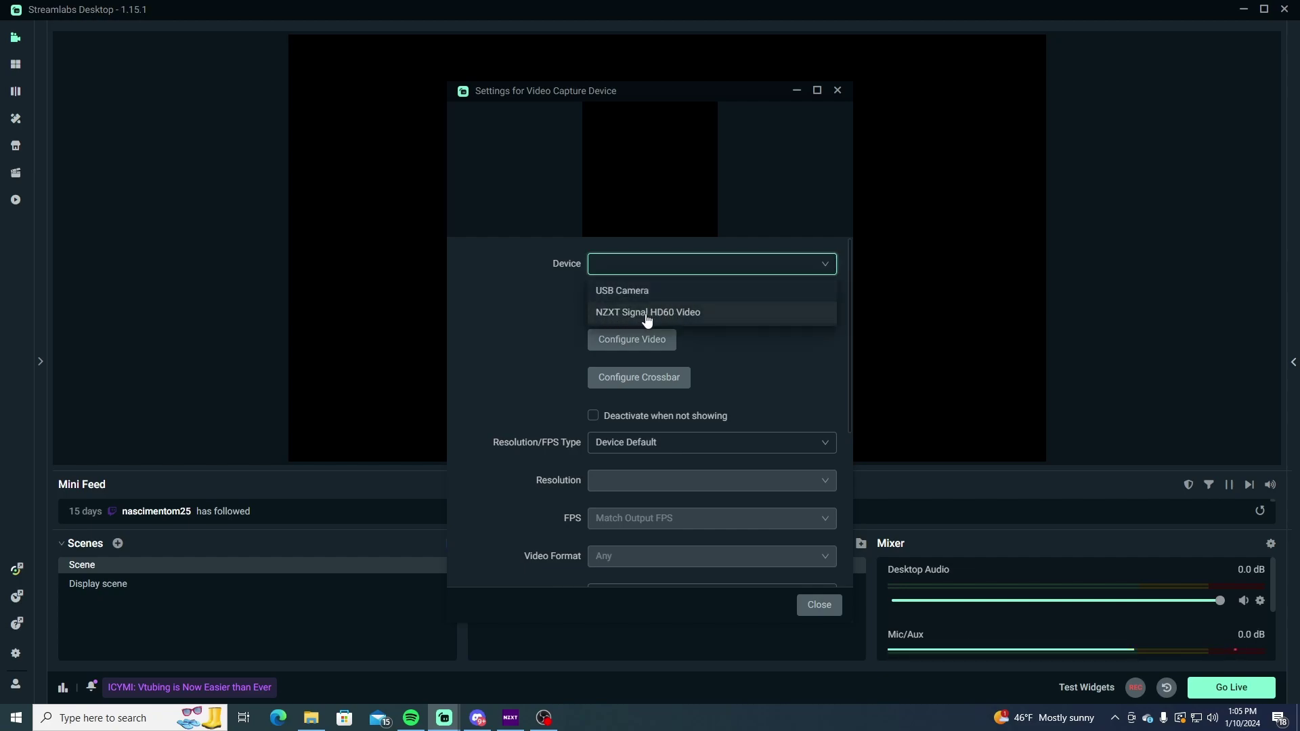
# Select NZXT Signal HD60 Video as the device, keeping audio output on Capture audio only
pyautogui.click(722, 320)
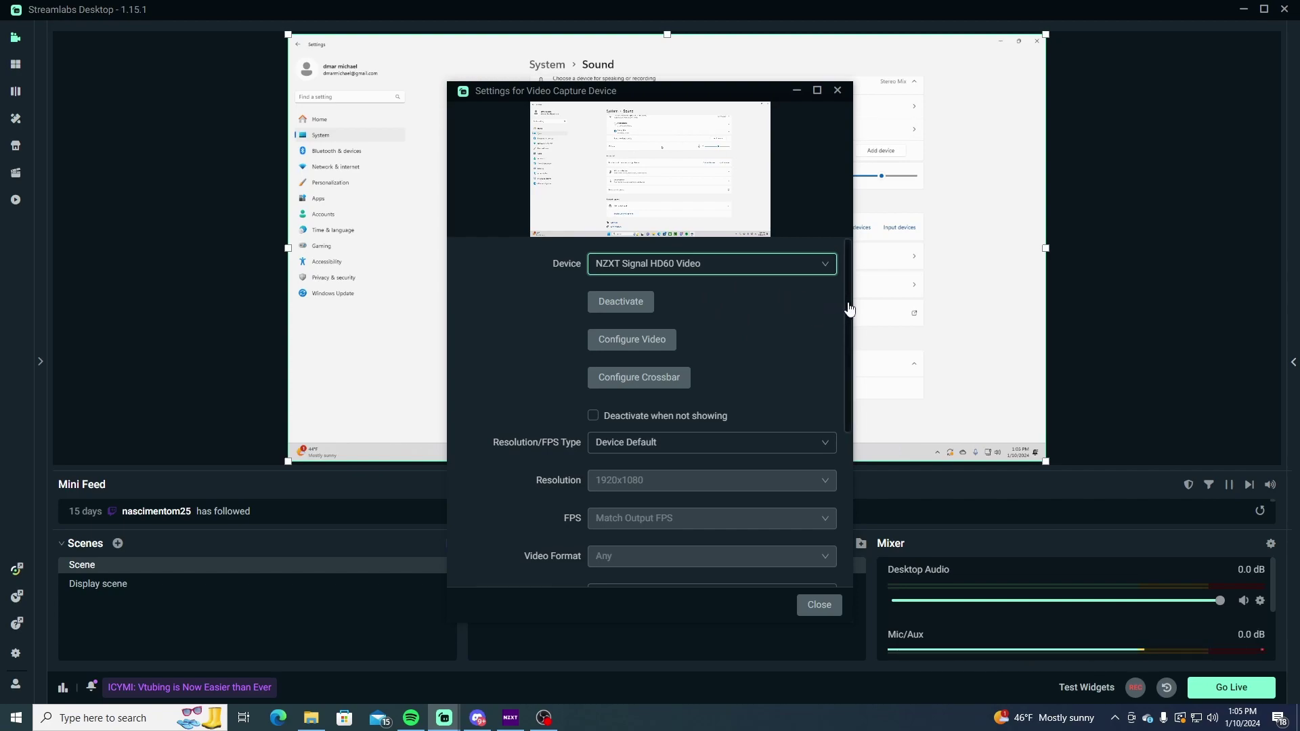
pyautogui.scroll(-5, 848, 311)
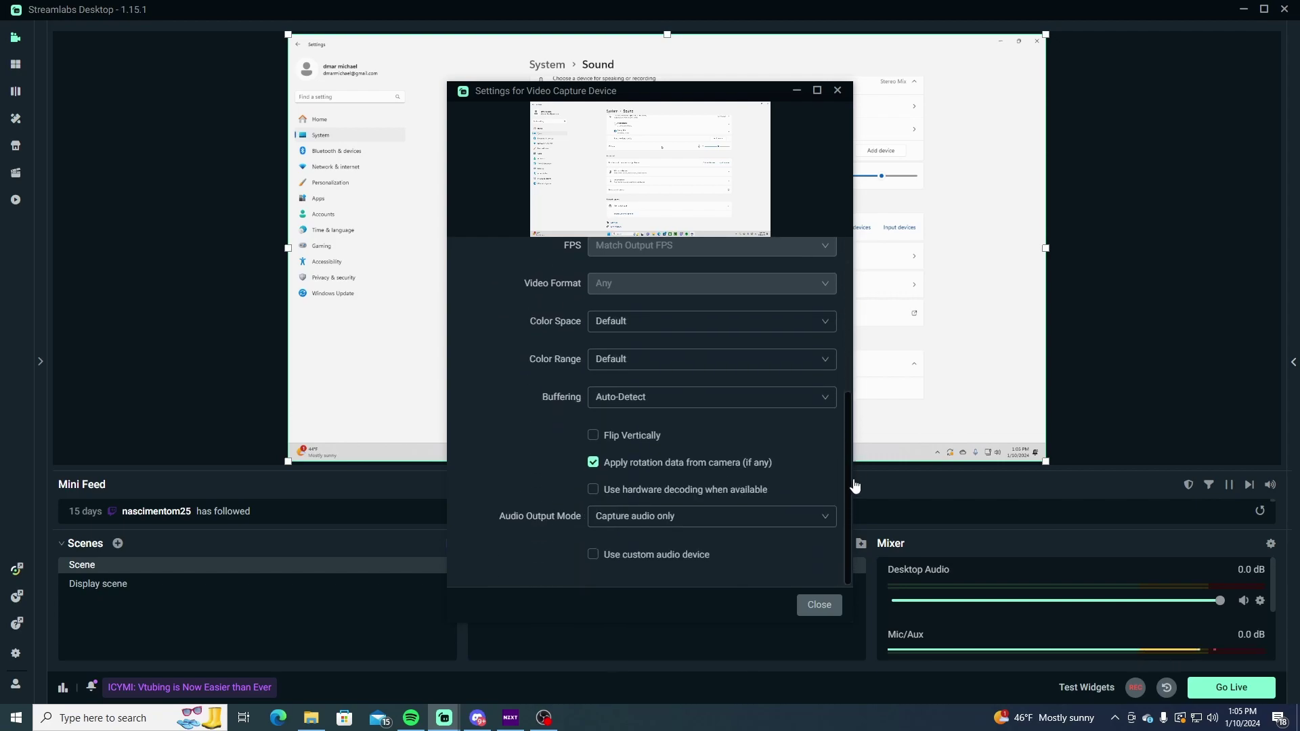
pyautogui.click(612, 518)
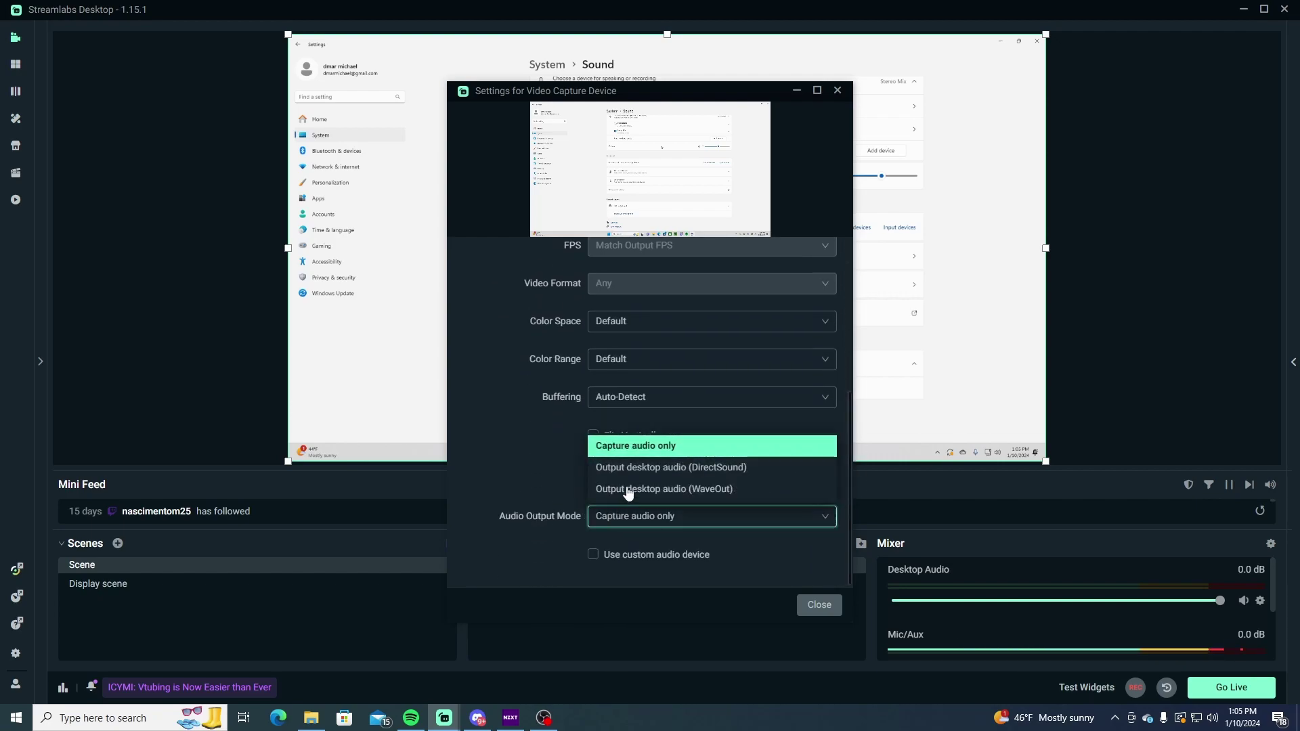
pyautogui.click(613, 448)
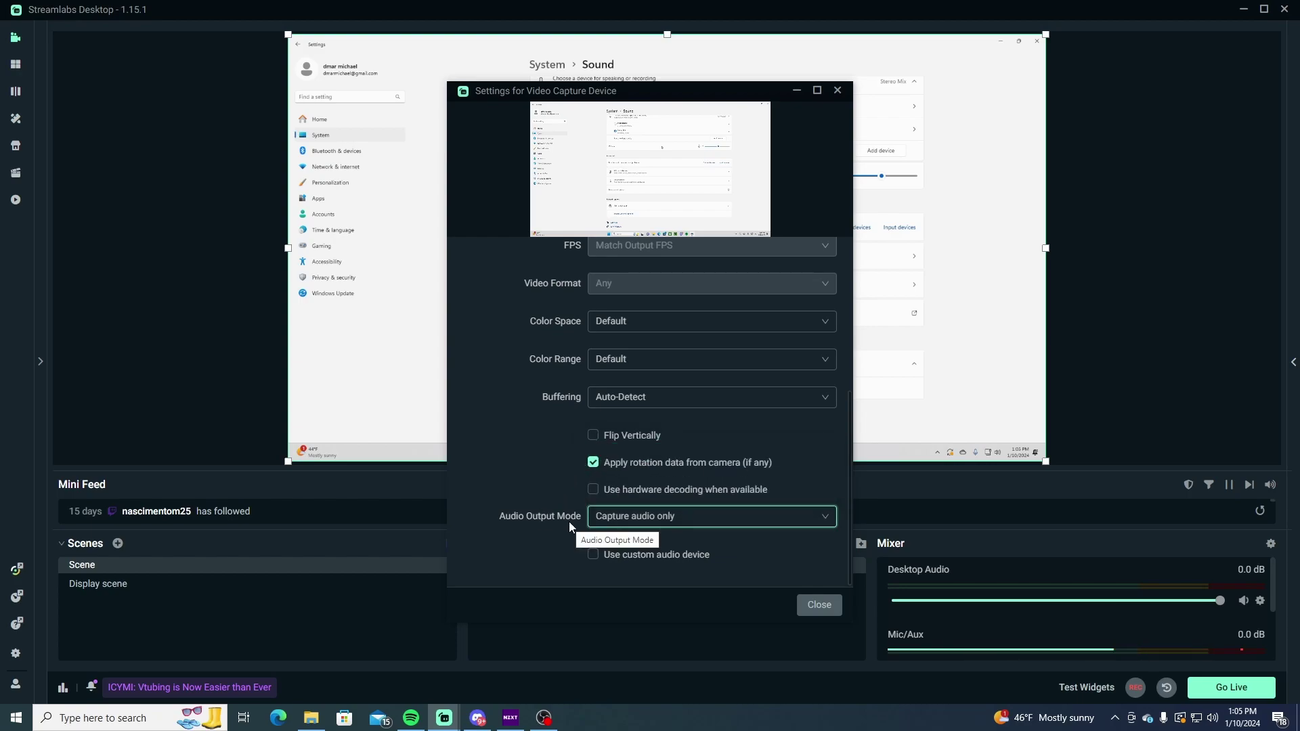
# Enable a custom audio device set to HDMI (NZXT Signal HD60 Audio) and close the settings
pyautogui.click(594, 555)
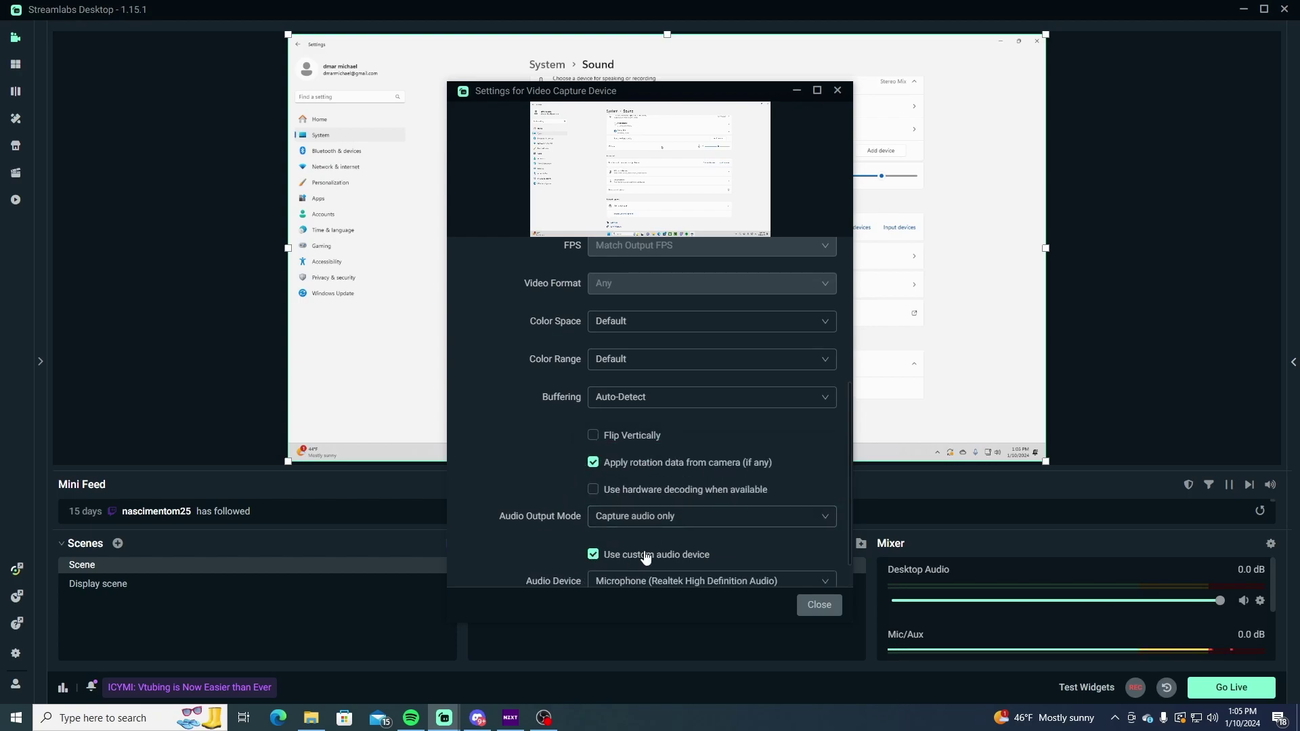
pyautogui.scroll(-1, 677, 555)
pyautogui.click(790, 551)
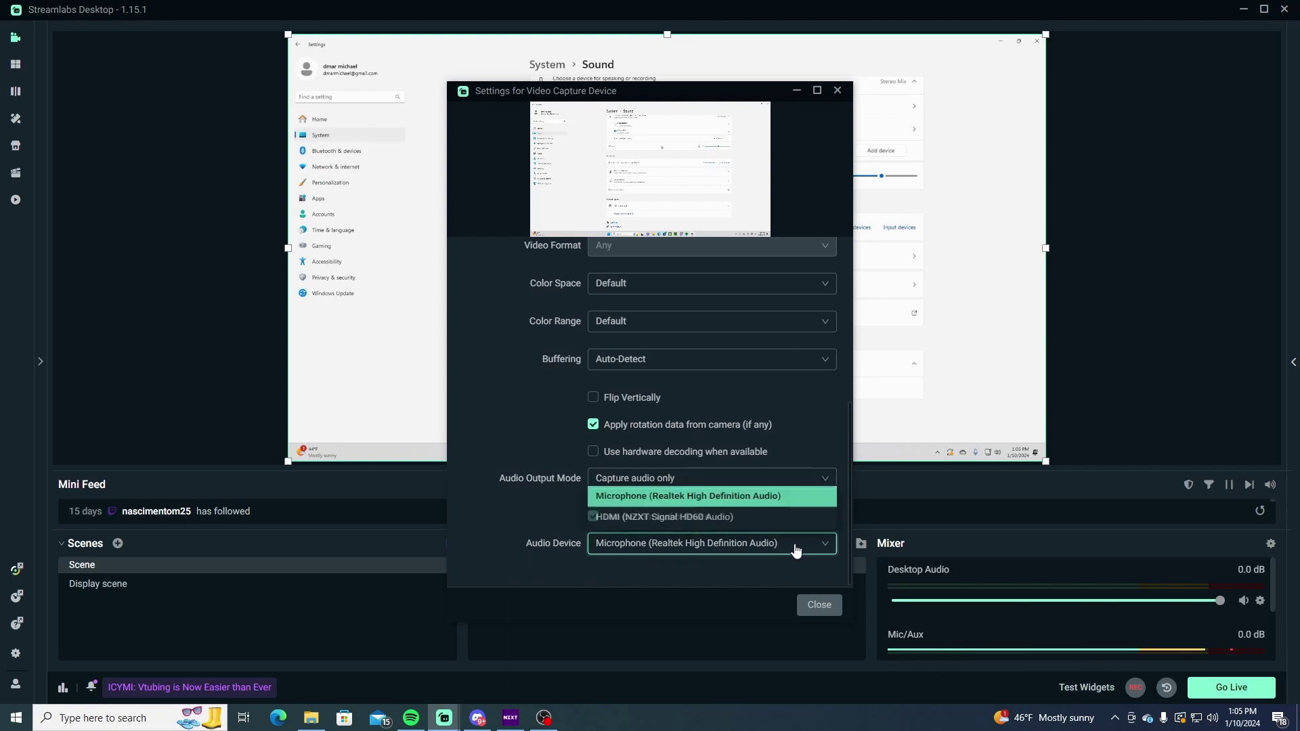
pyautogui.click(628, 519)
pyautogui.click(820, 605)
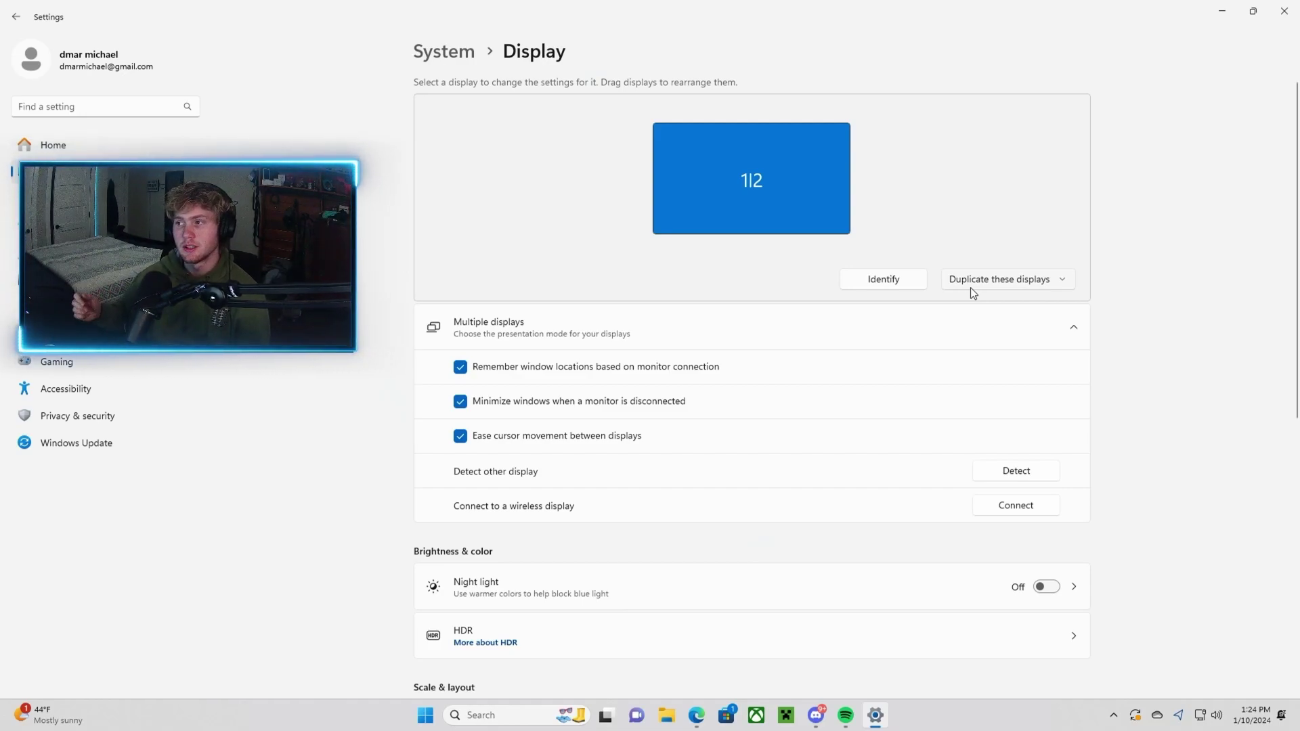
# Keep the displays on Duplicate these displays, review the Display page, and return to Settings Home
pyautogui.click(970, 286)
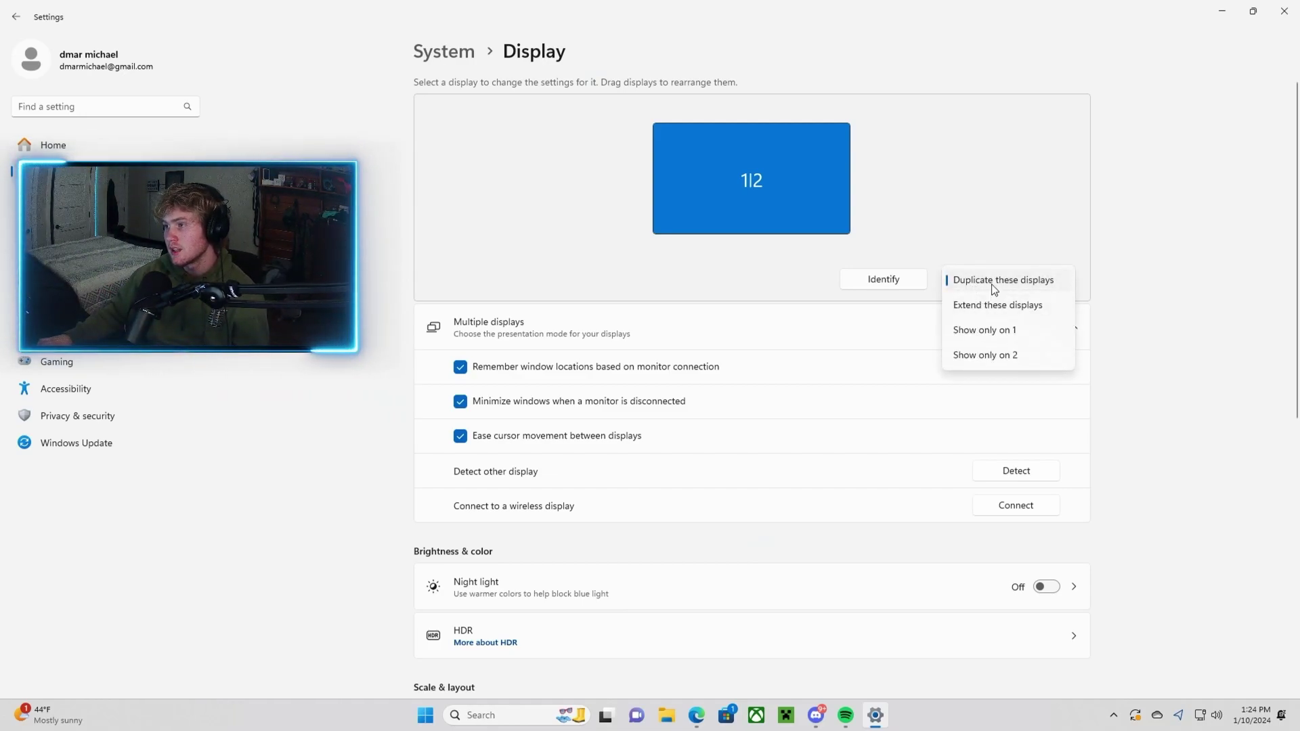
pyautogui.click(1141, 294)
pyautogui.scroll(-6, 902, 402)
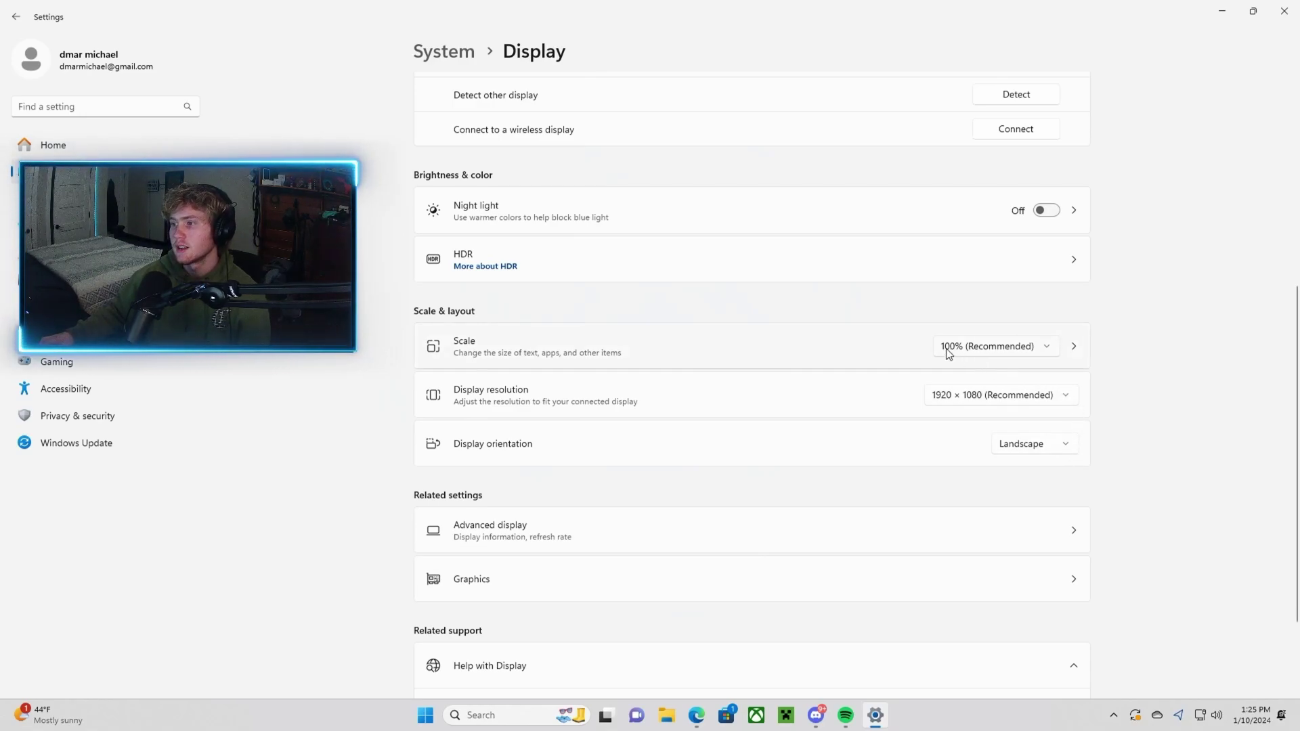
pyautogui.scroll(-3, 827, 453)
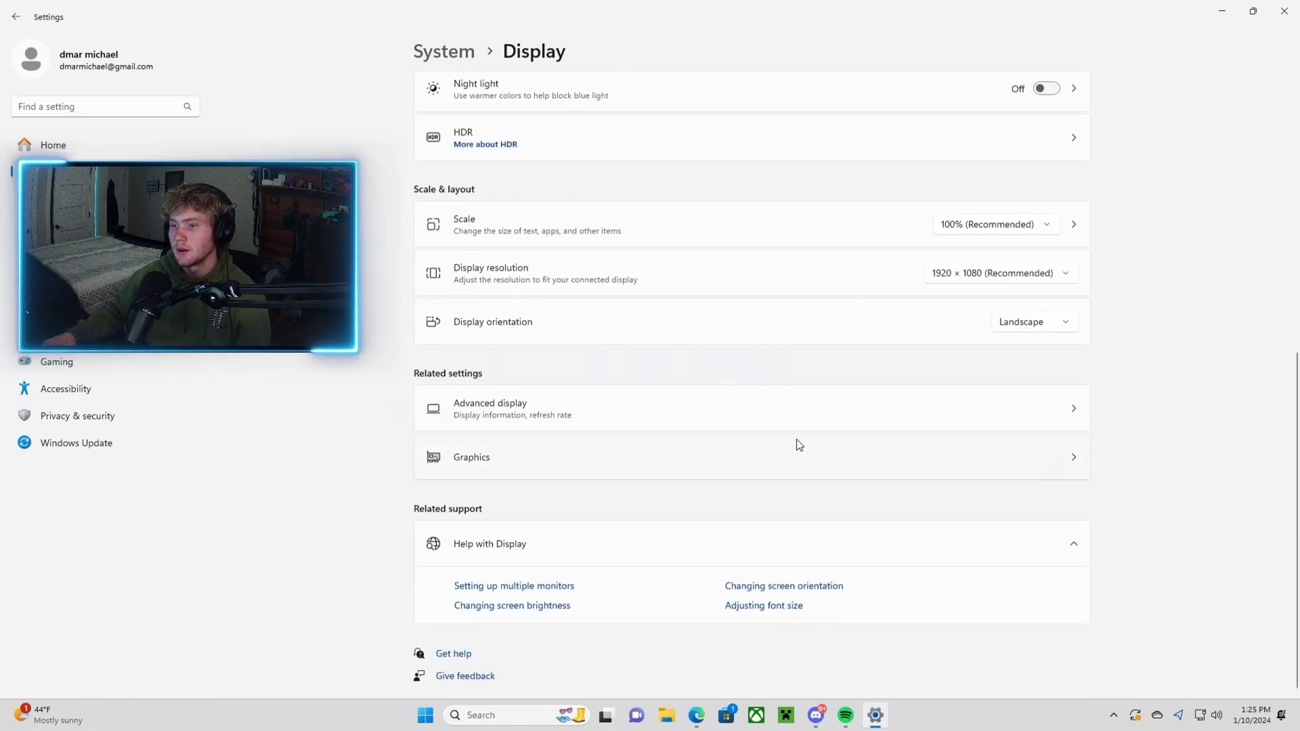
pyautogui.click(136, 146)
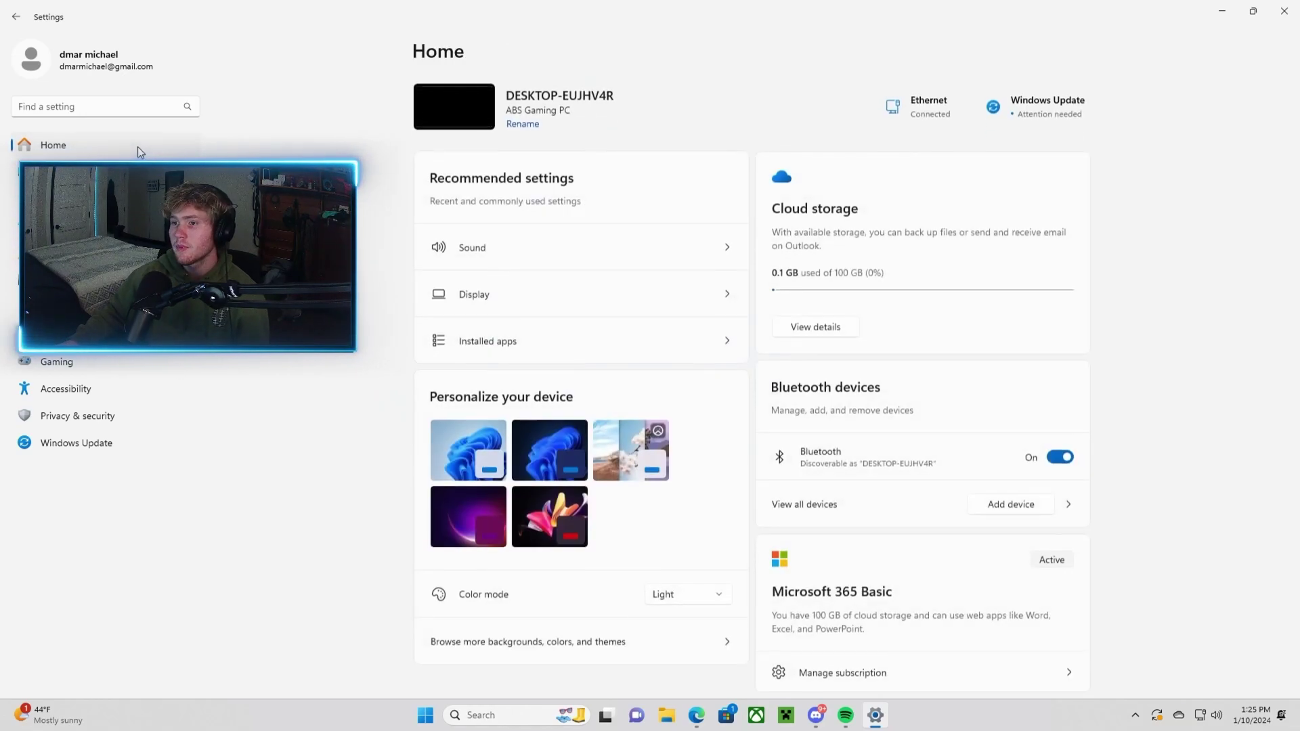
# Go to the Sound settings page, launch the classic Sound control panel and move it right
pyautogui.click(477, 254)
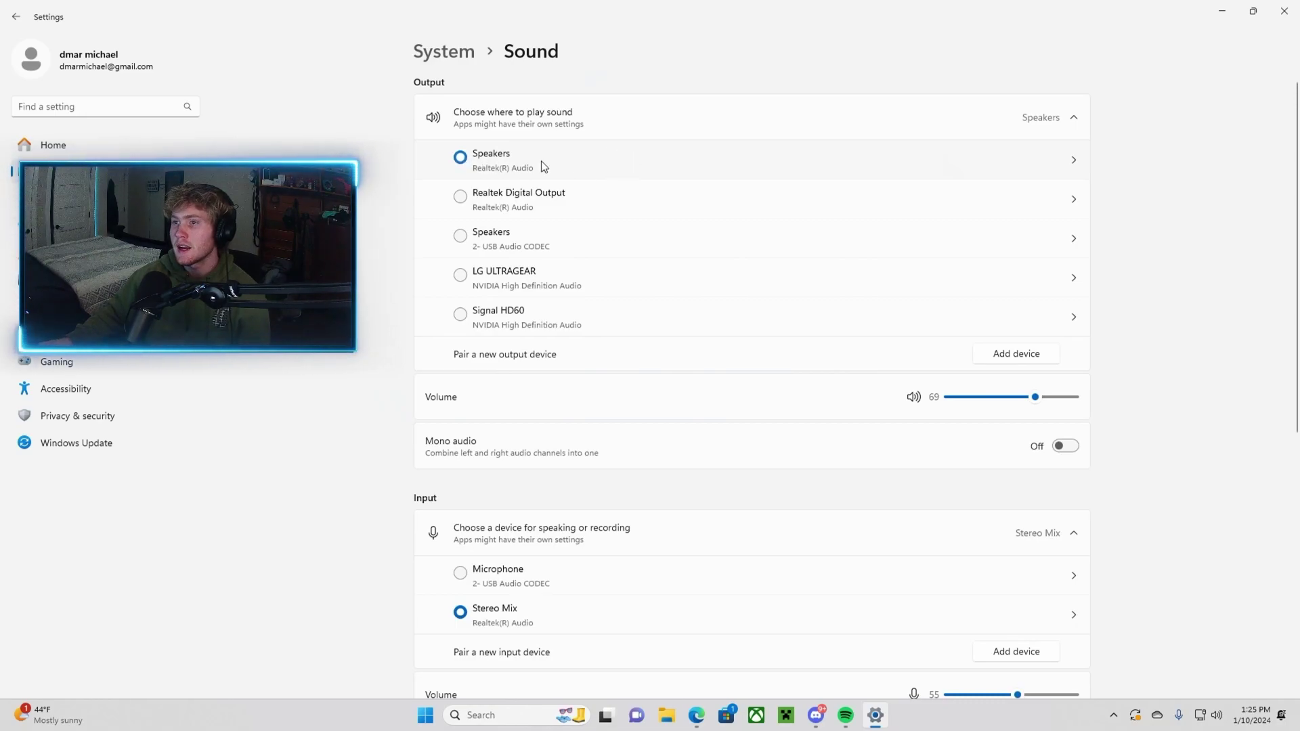
pyautogui.scroll(-6, 545, 253)
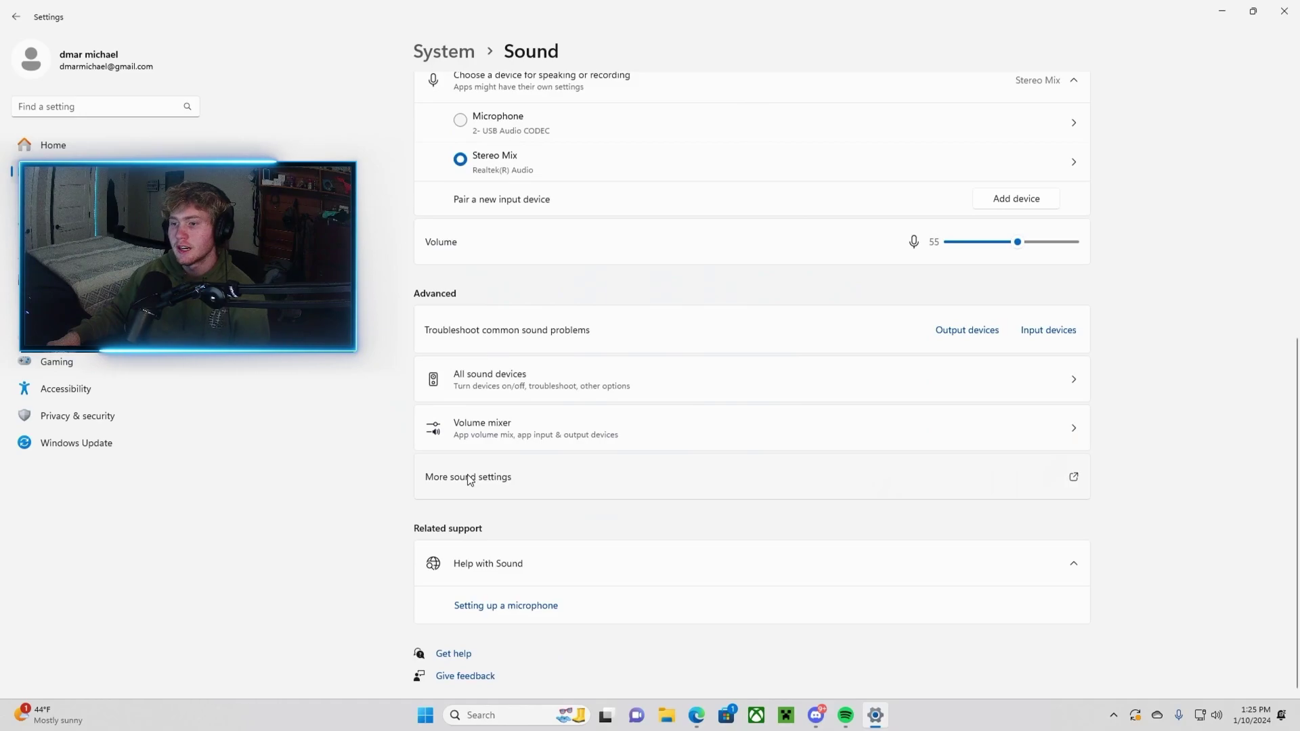
pyautogui.click(469, 478)
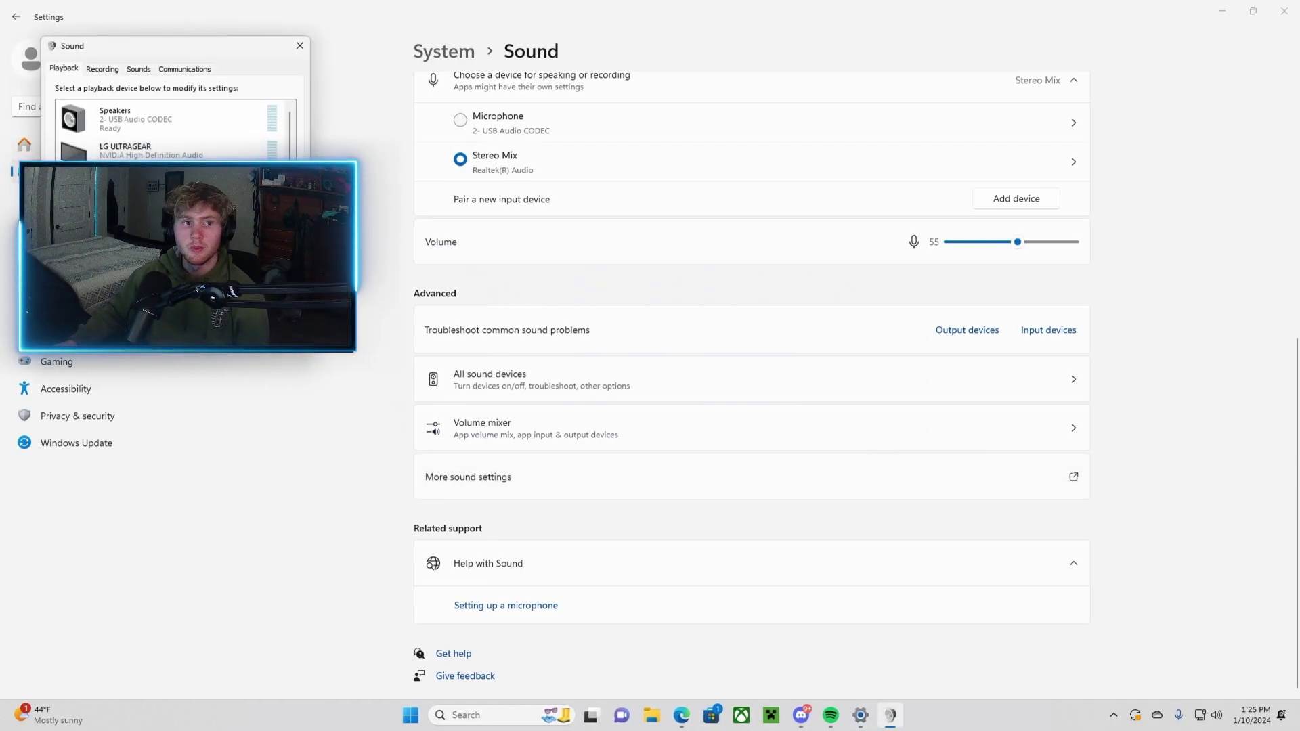
pyautogui.moveTo(211, 49); pyautogui.dragTo(953, 112)
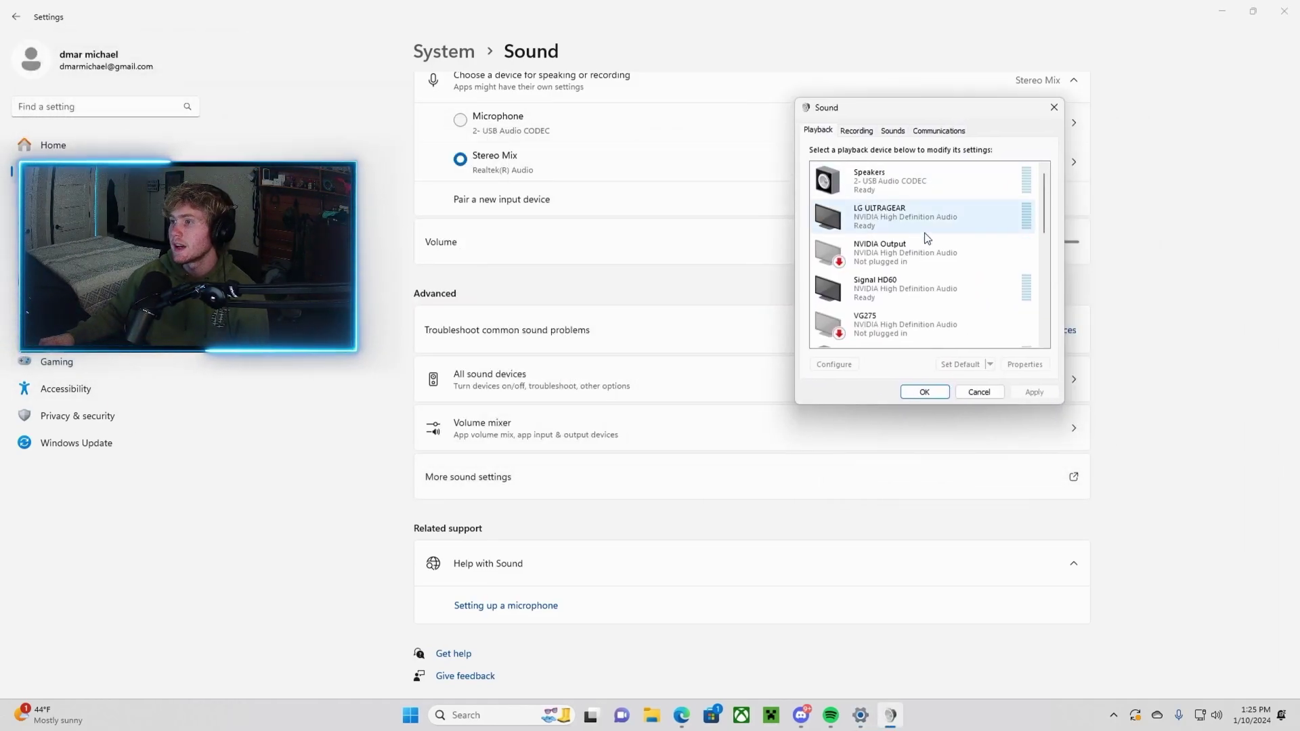
# Show the recording devices and bring up the Stereo Mix context menu
pyautogui.scroll(-2, 889, 221)
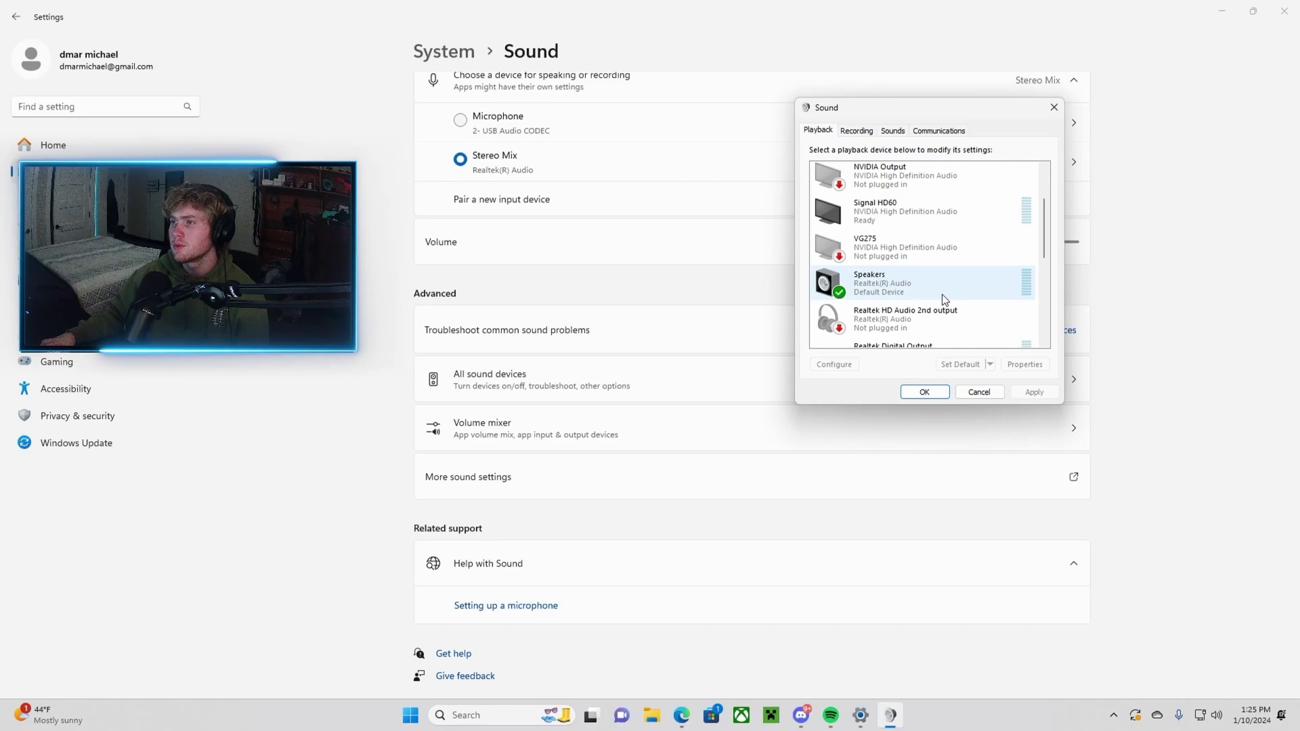
pyautogui.click(856, 133)
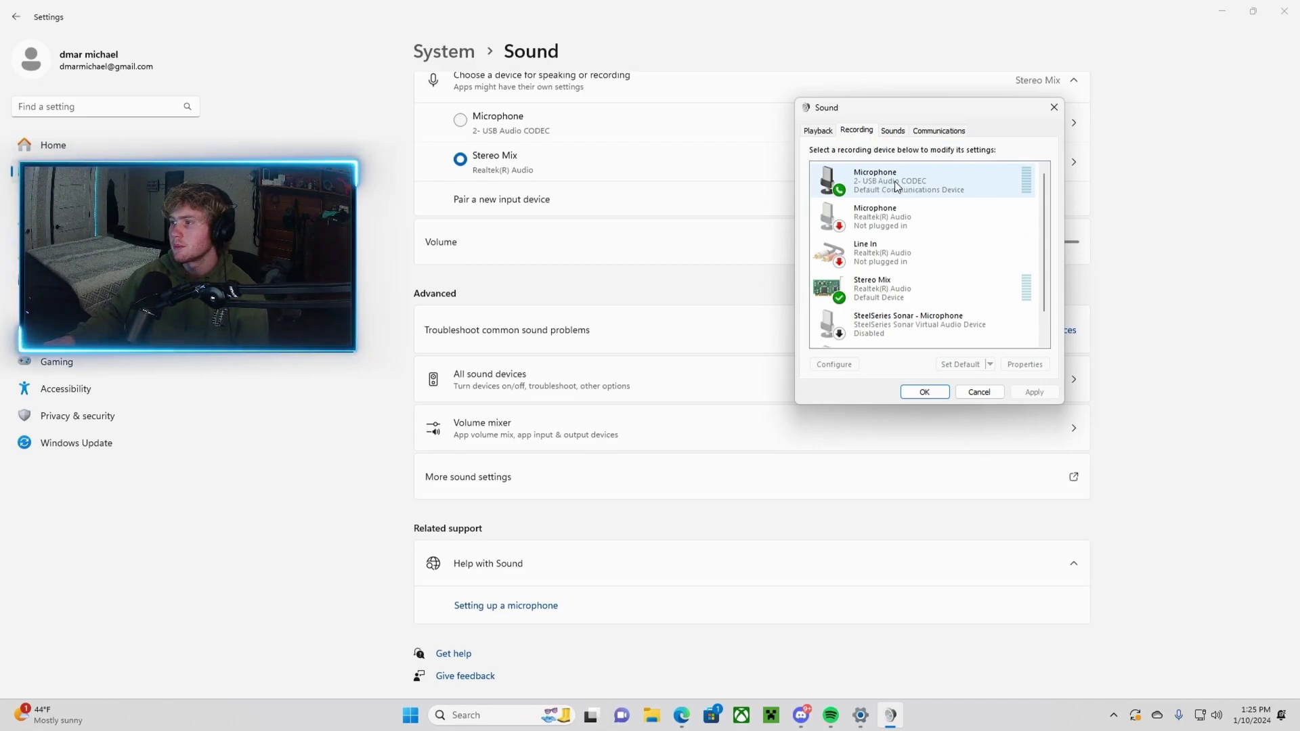
pyautogui.scroll(-1, 860, 254)
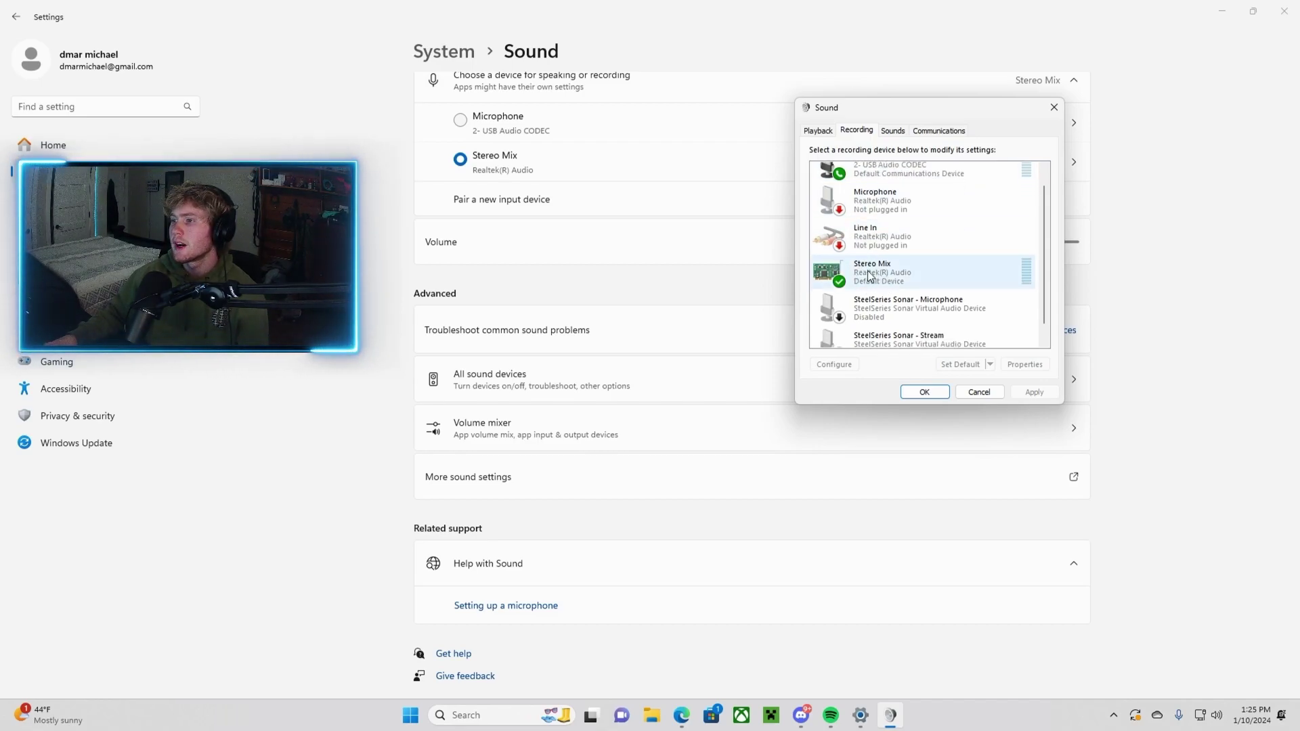
pyautogui.rightClick(982, 204)
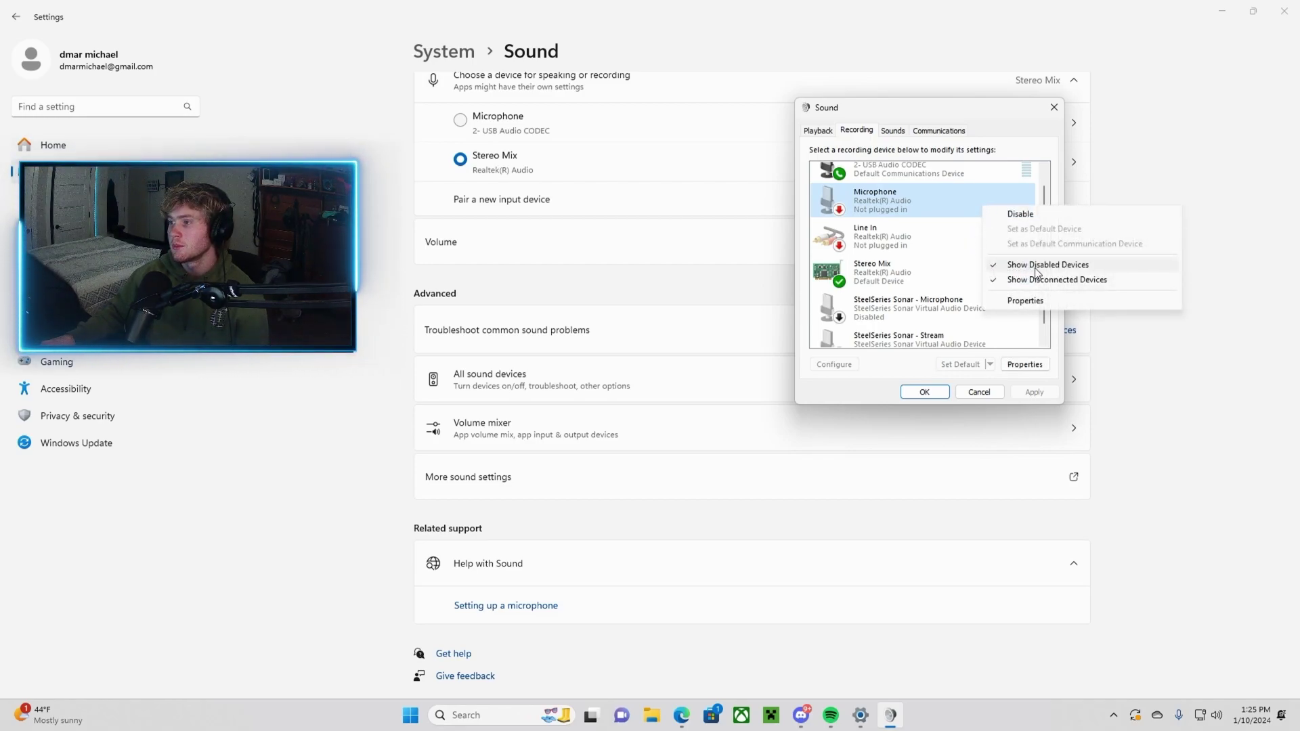
pyautogui.click(997, 130)
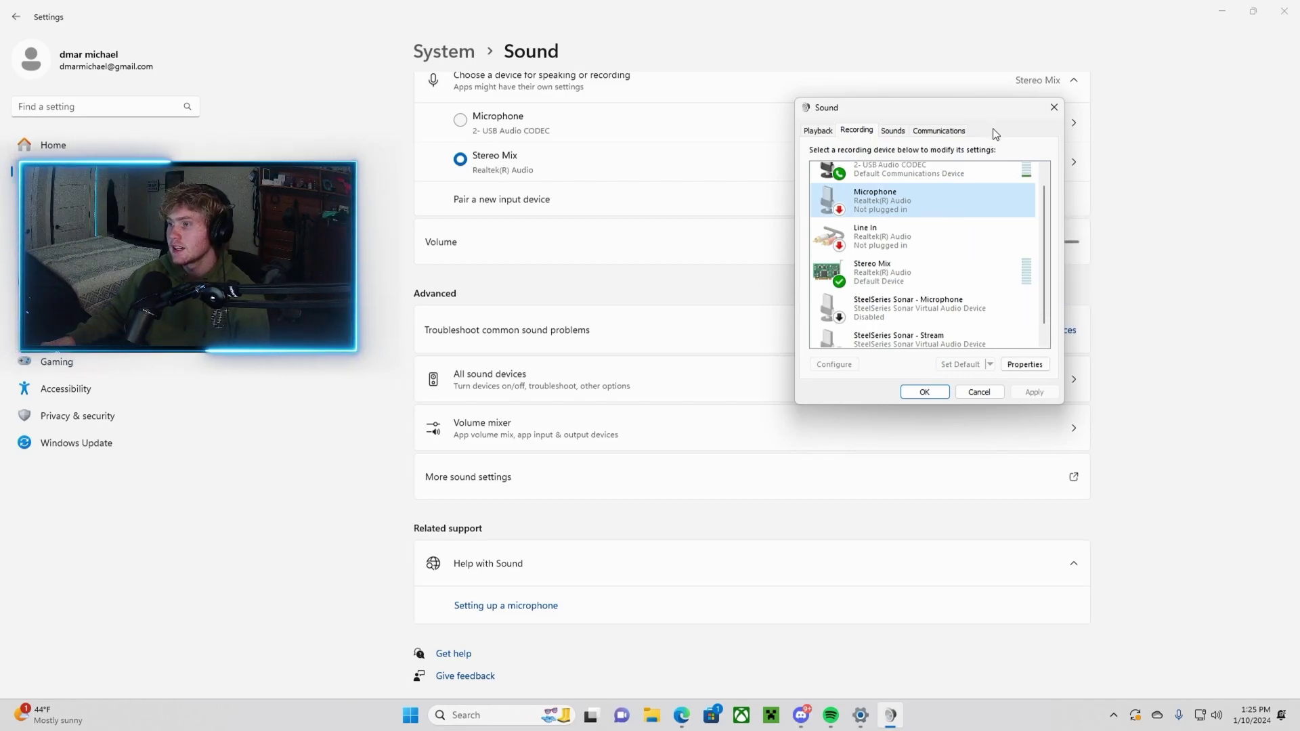
pyautogui.rightClick(906, 282)
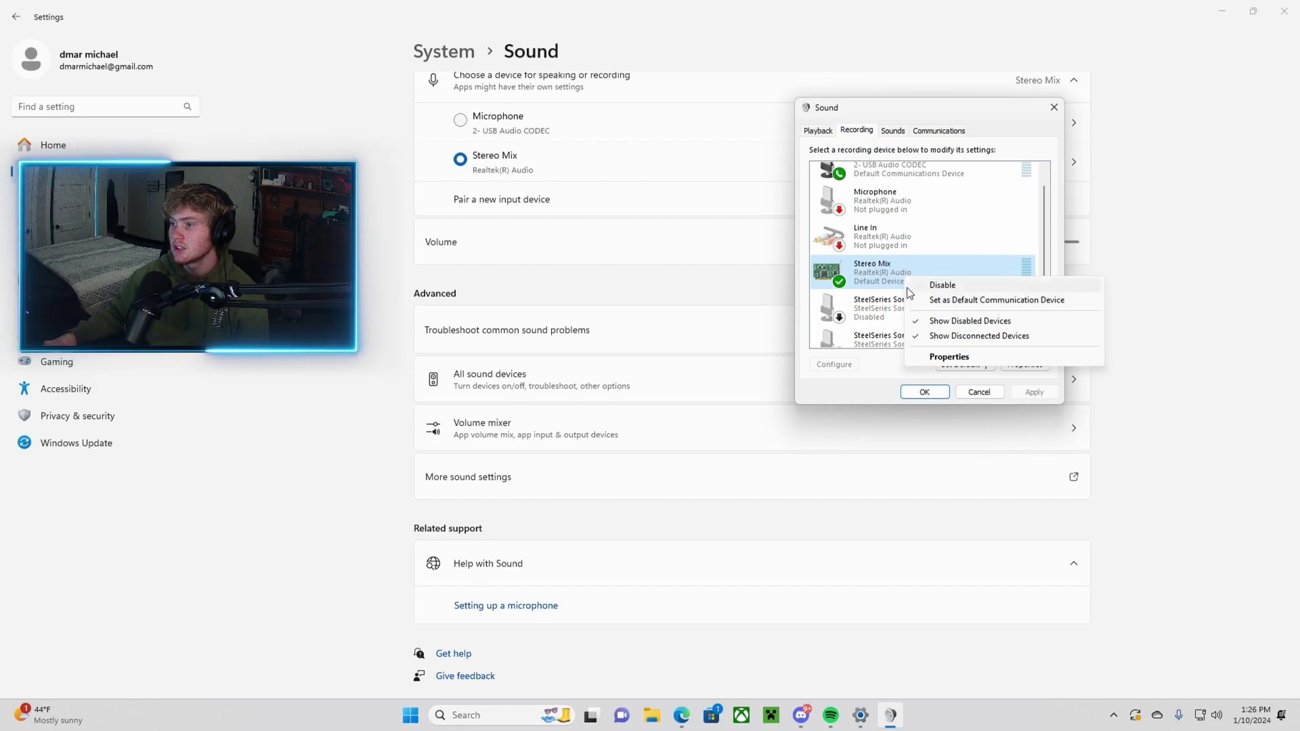
# Route Stereo Mix to play back through Signal HD60 on the Listen tab, then close both dialogs
pyautogui.click(948, 357)
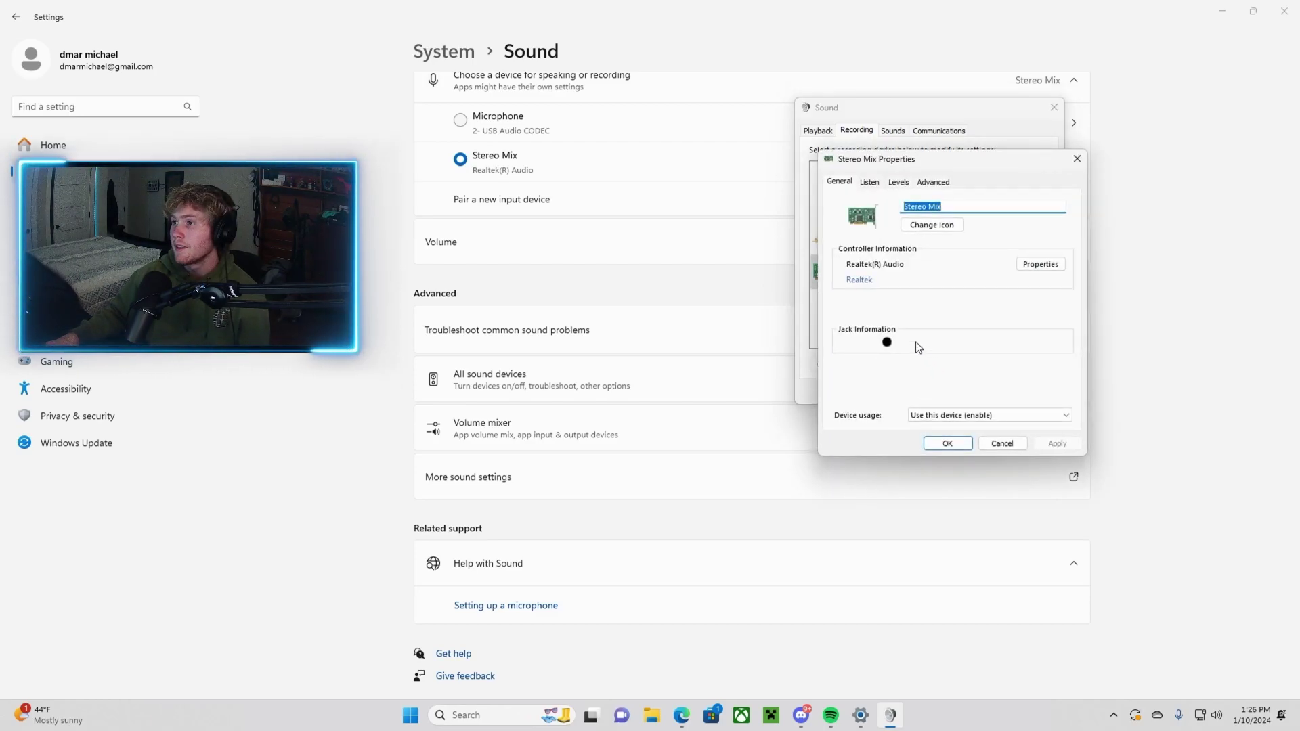
pyautogui.click(870, 184)
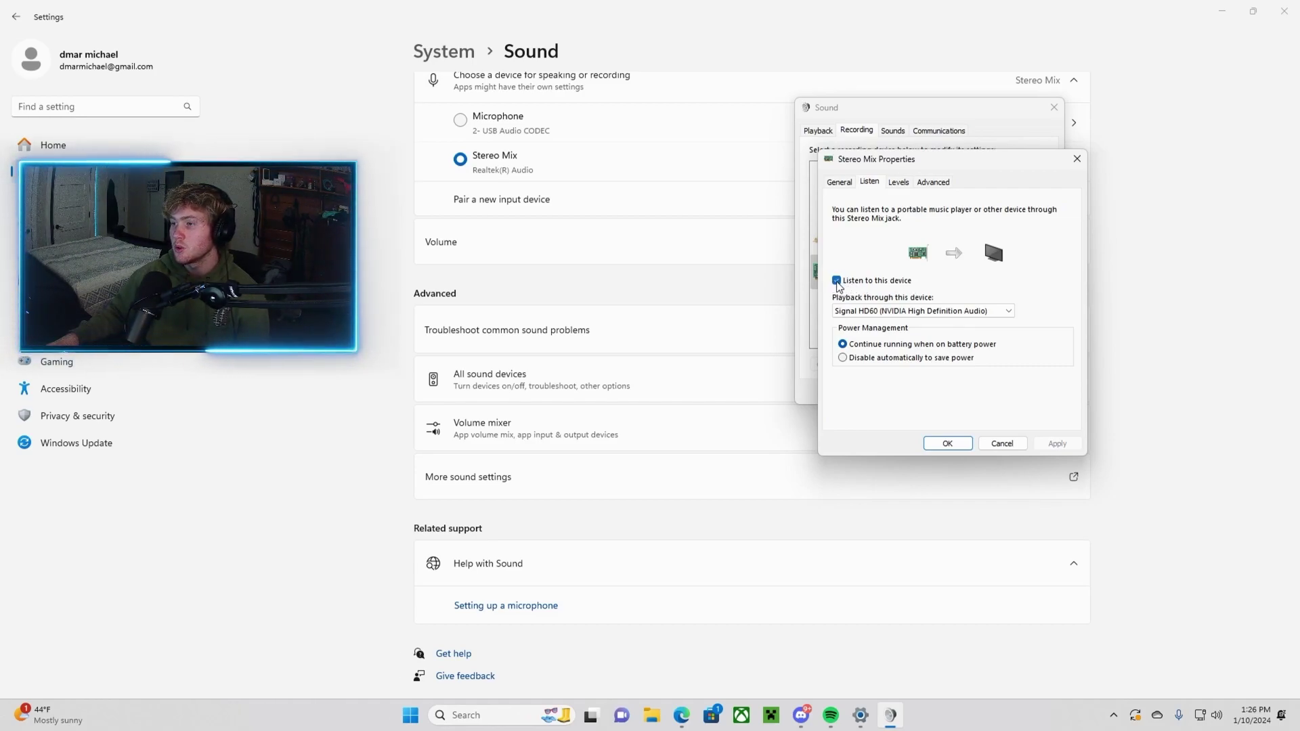
pyautogui.click(988, 313)
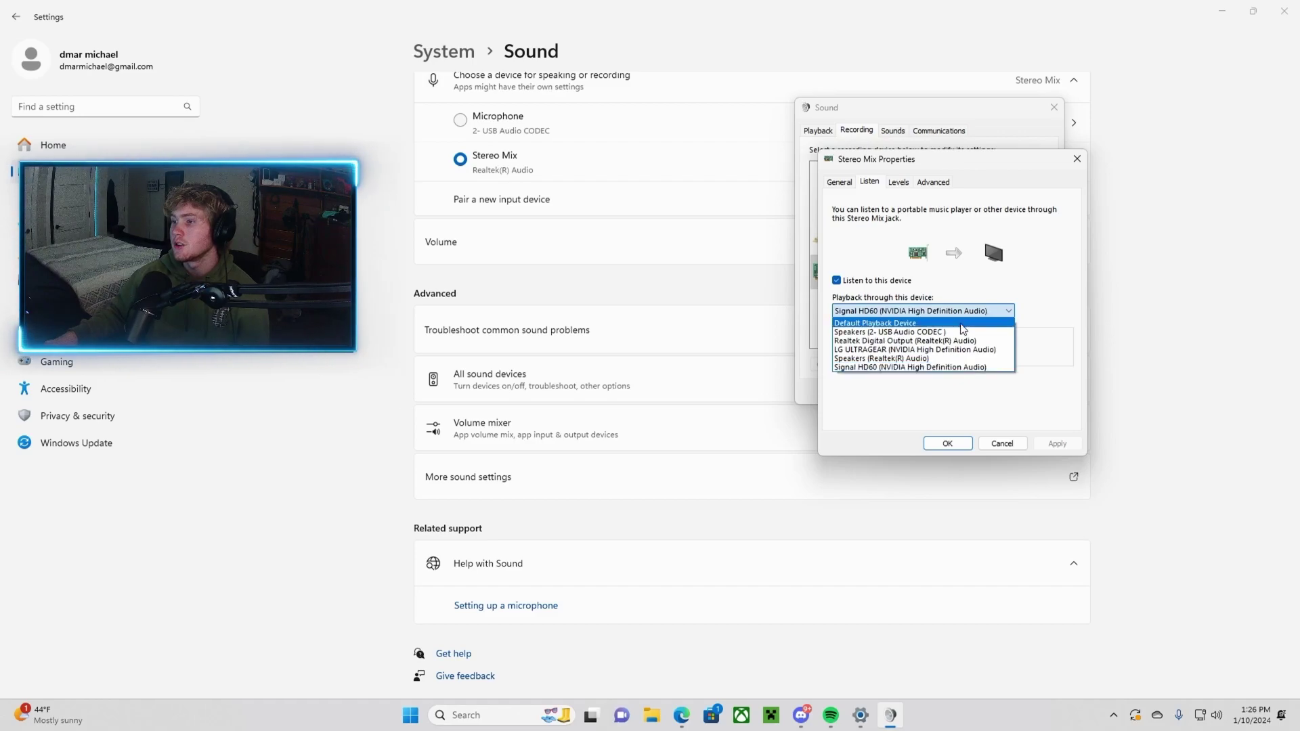
pyautogui.click(895, 367)
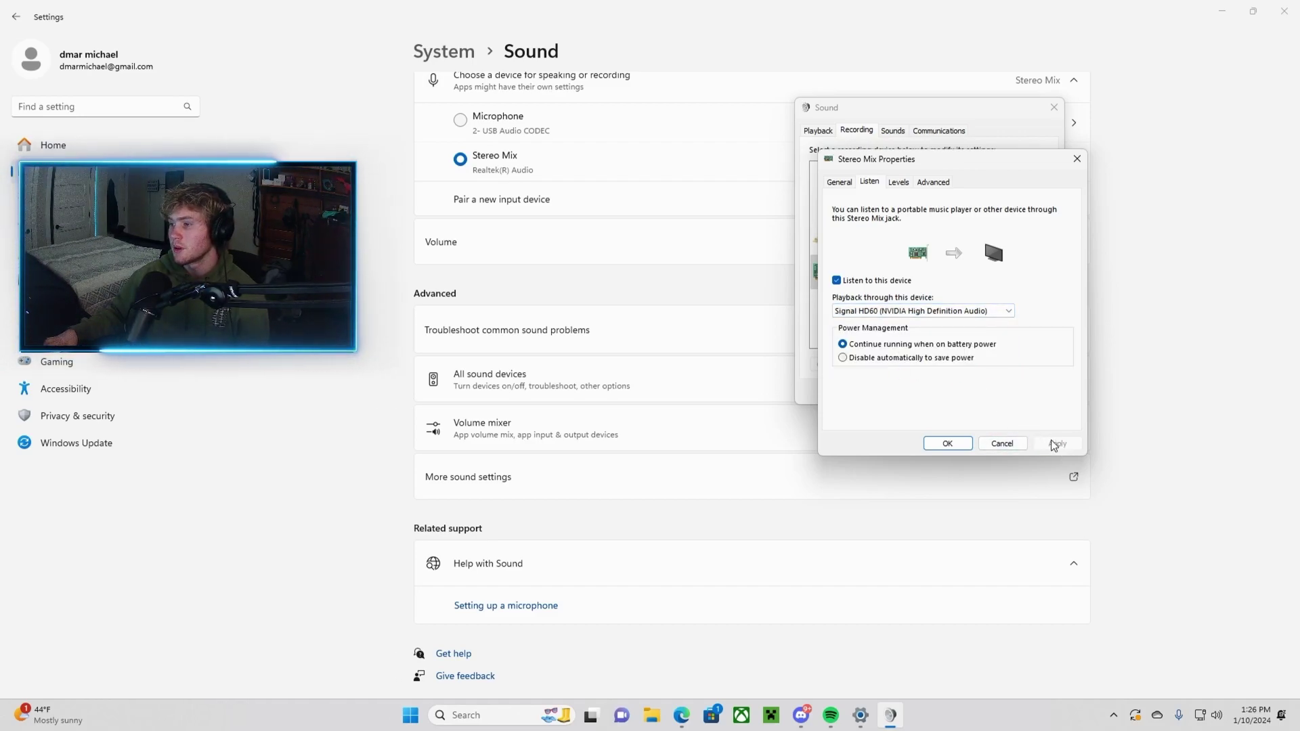
pyautogui.click(947, 443)
pyautogui.click(924, 386)
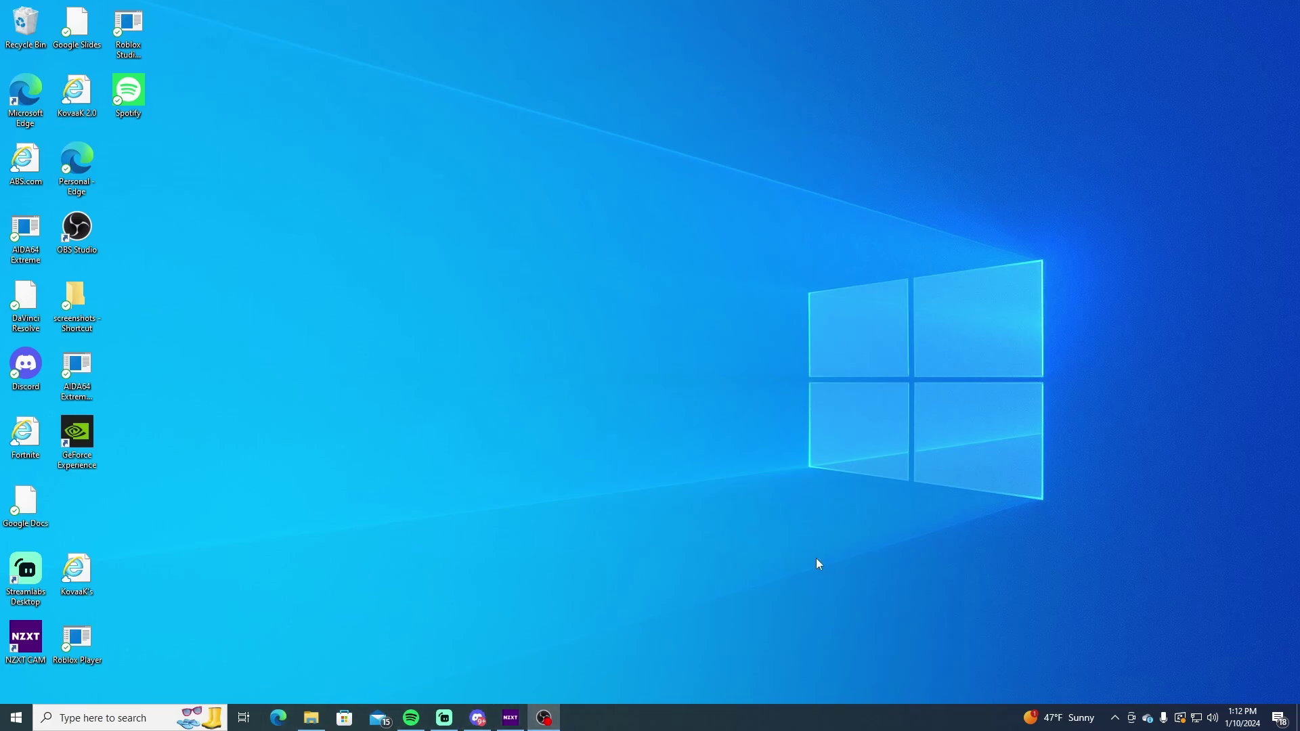
pyautogui.rightClick(1214, 725)
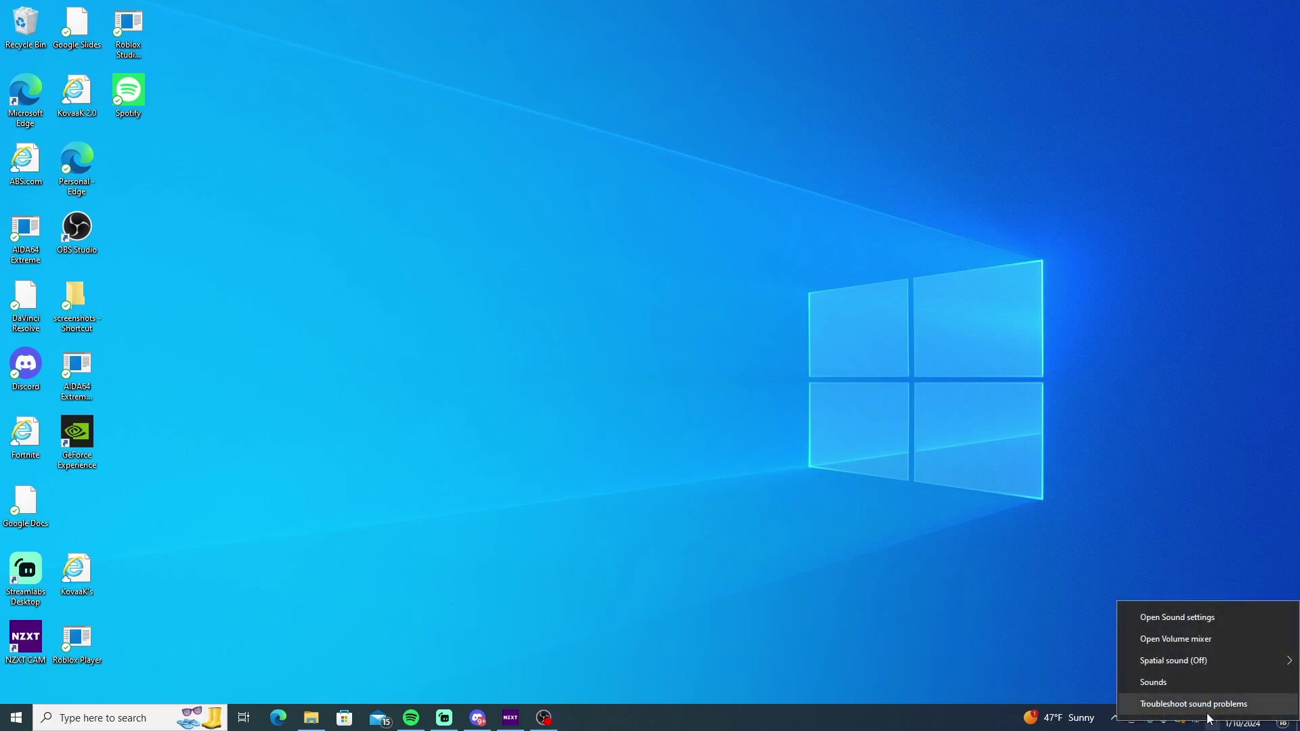
pyautogui.click(1175, 690)
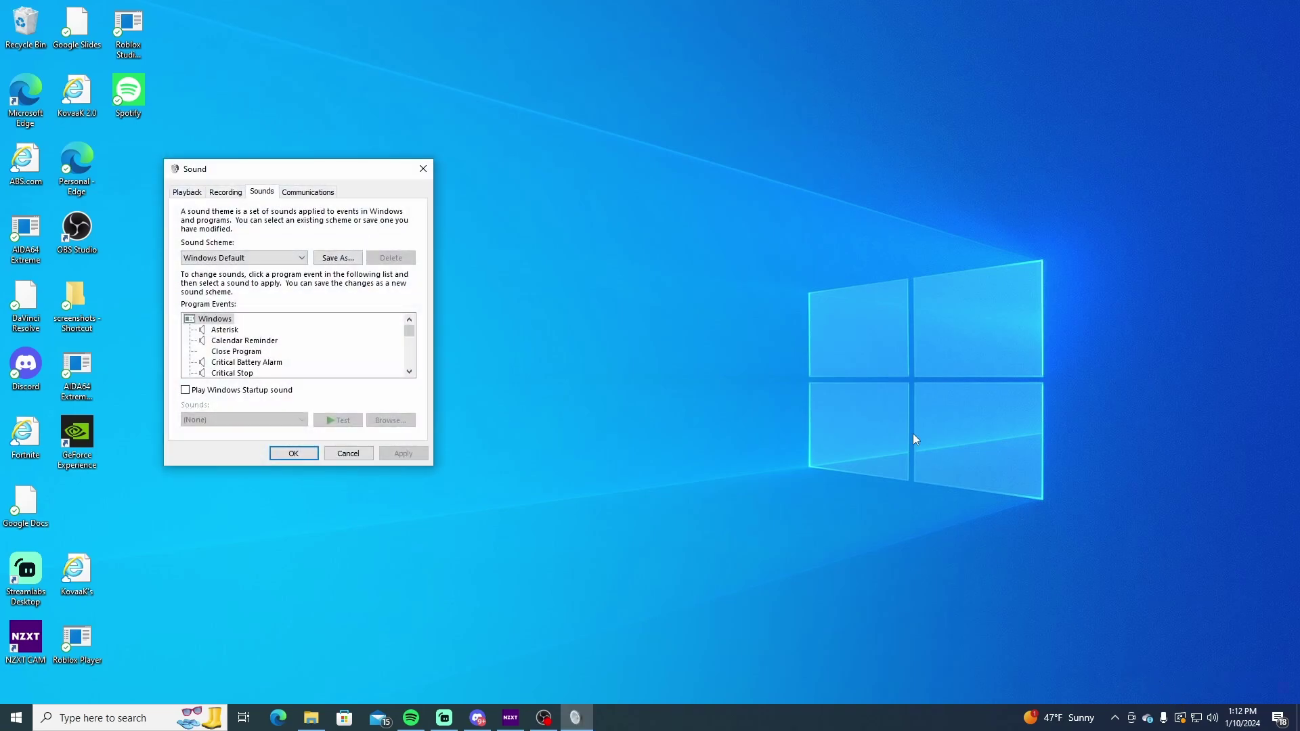
pyautogui.click(231, 194)
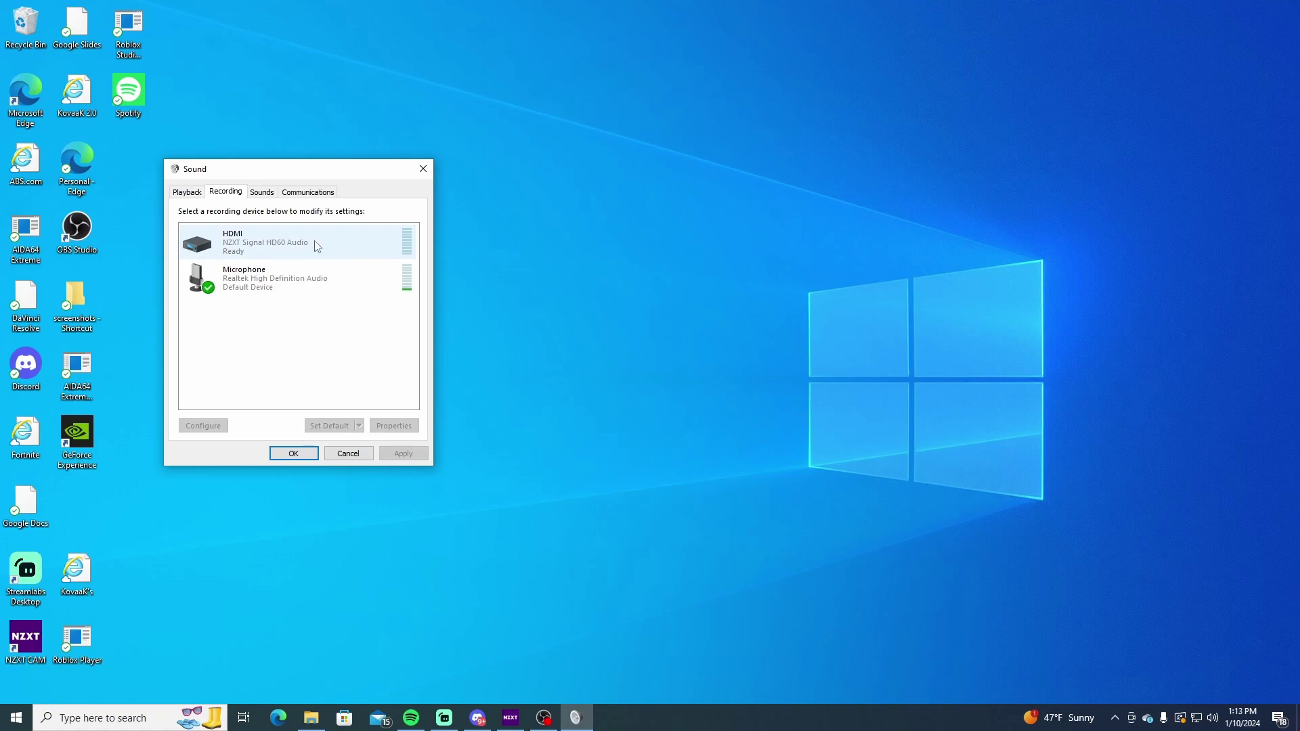
pyautogui.rightClick(269, 249)
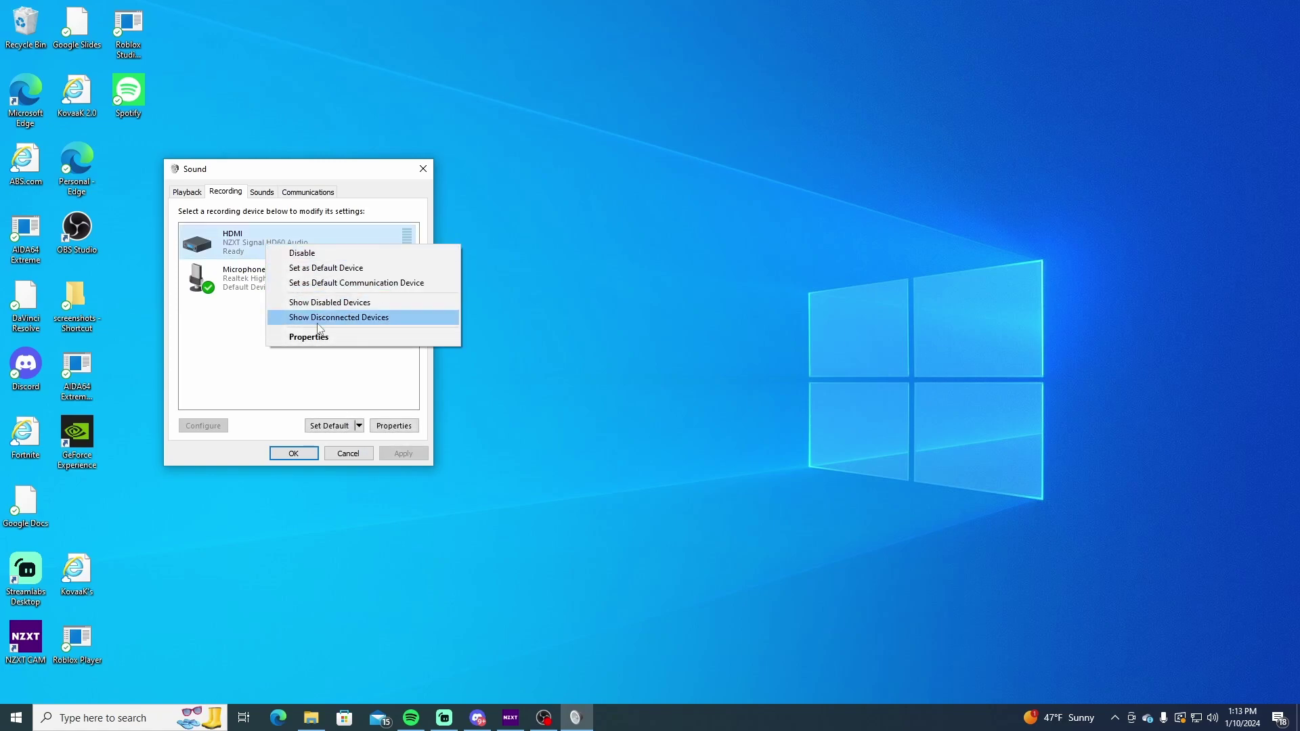
pyautogui.click(321, 336)
pyautogui.click(238, 245)
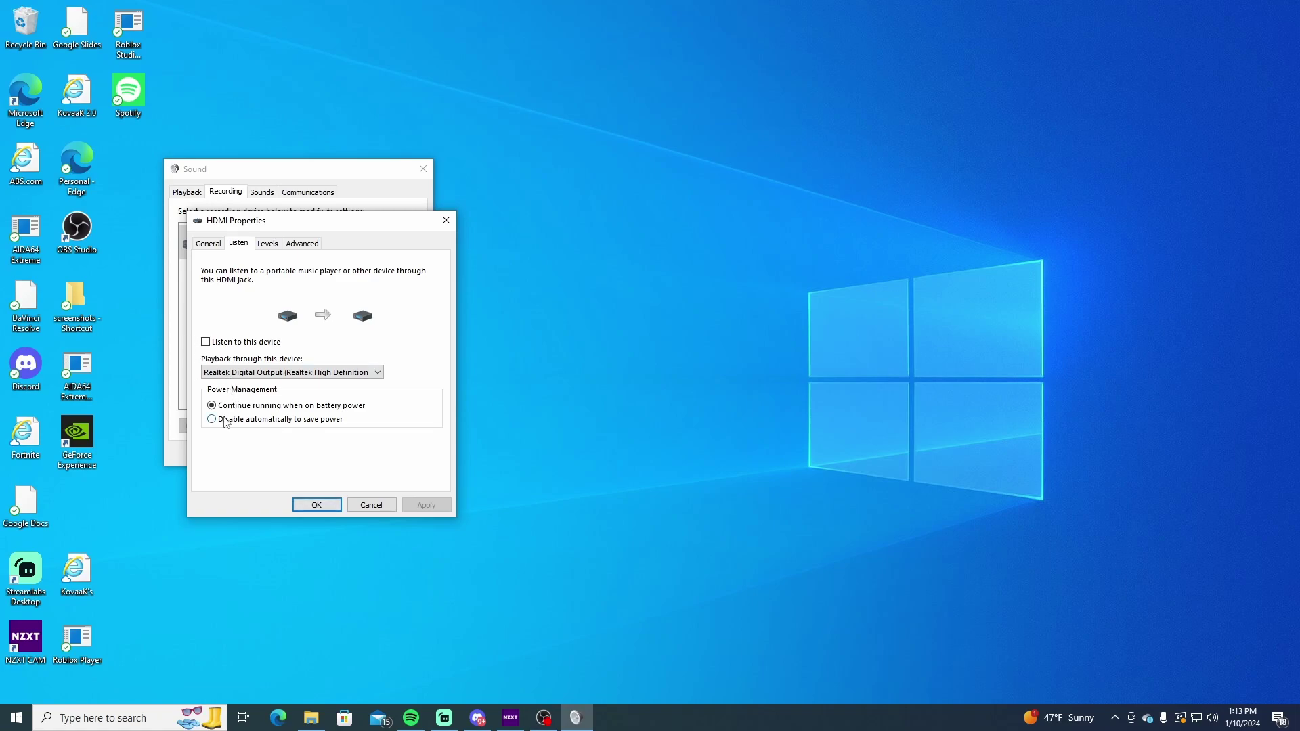
pyautogui.click(324, 505)
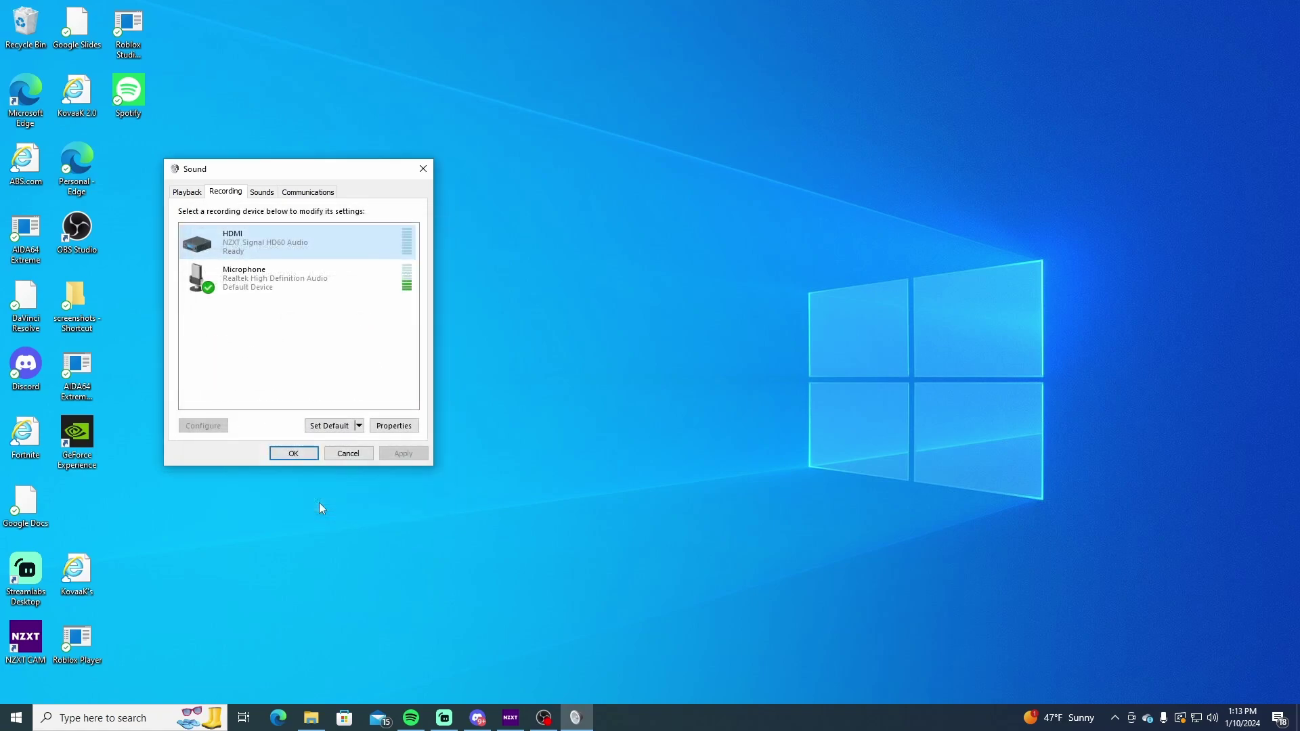
pyautogui.click(289, 455)
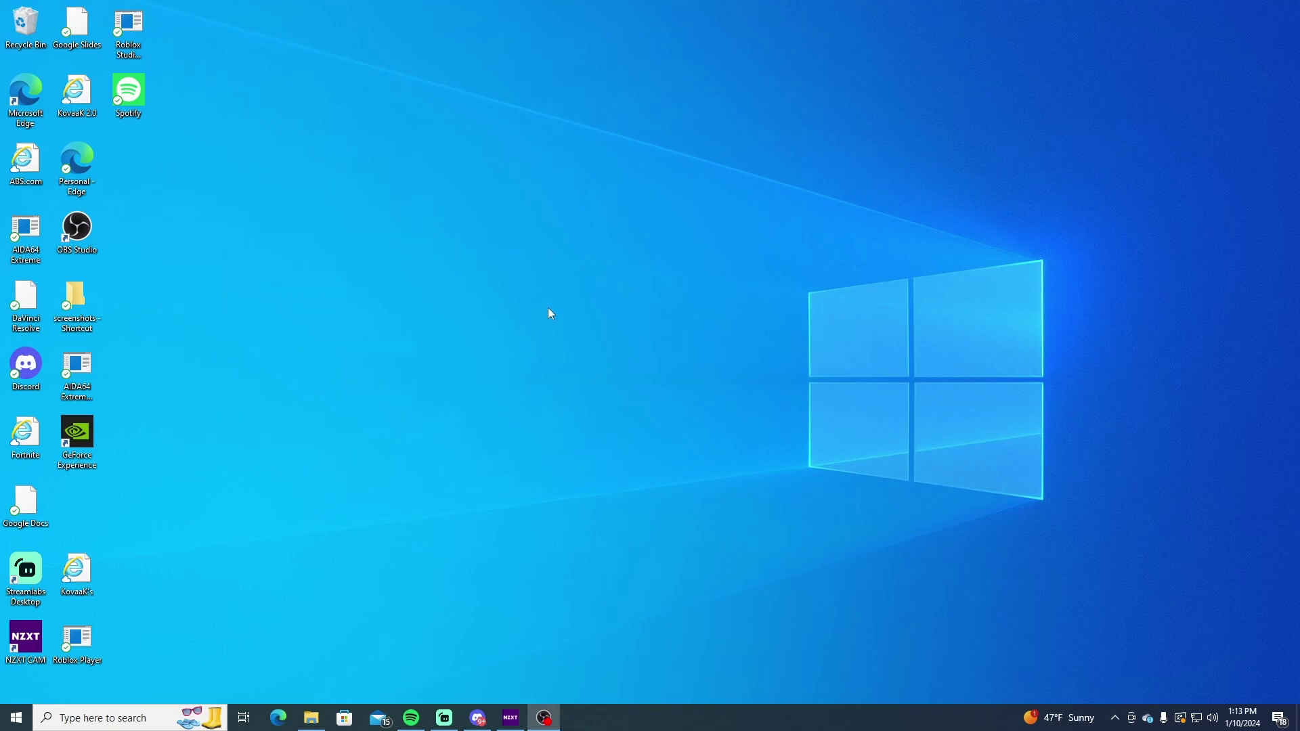
# Bring Streamlabs Desktop forward and scroll the Mixer to the Video Capture Device channel
pyautogui.click(447, 722)
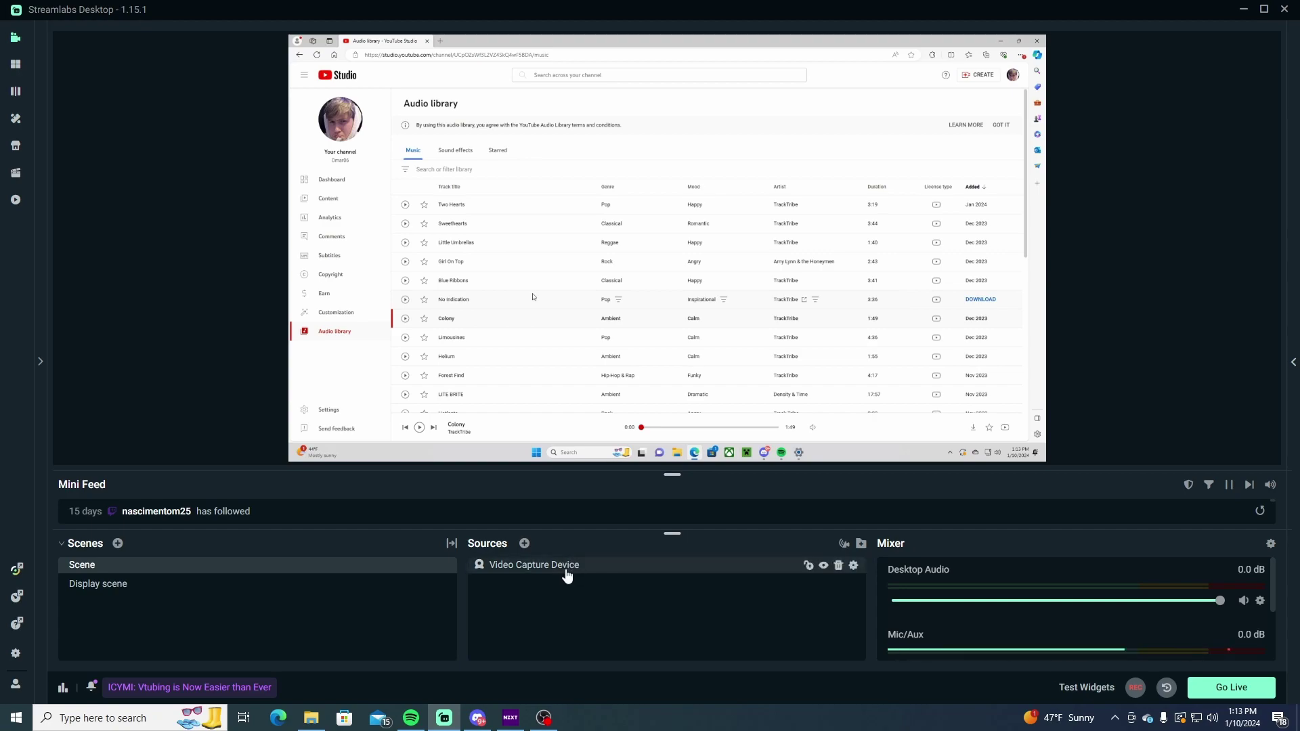
pyautogui.scroll(-3, 979, 624)
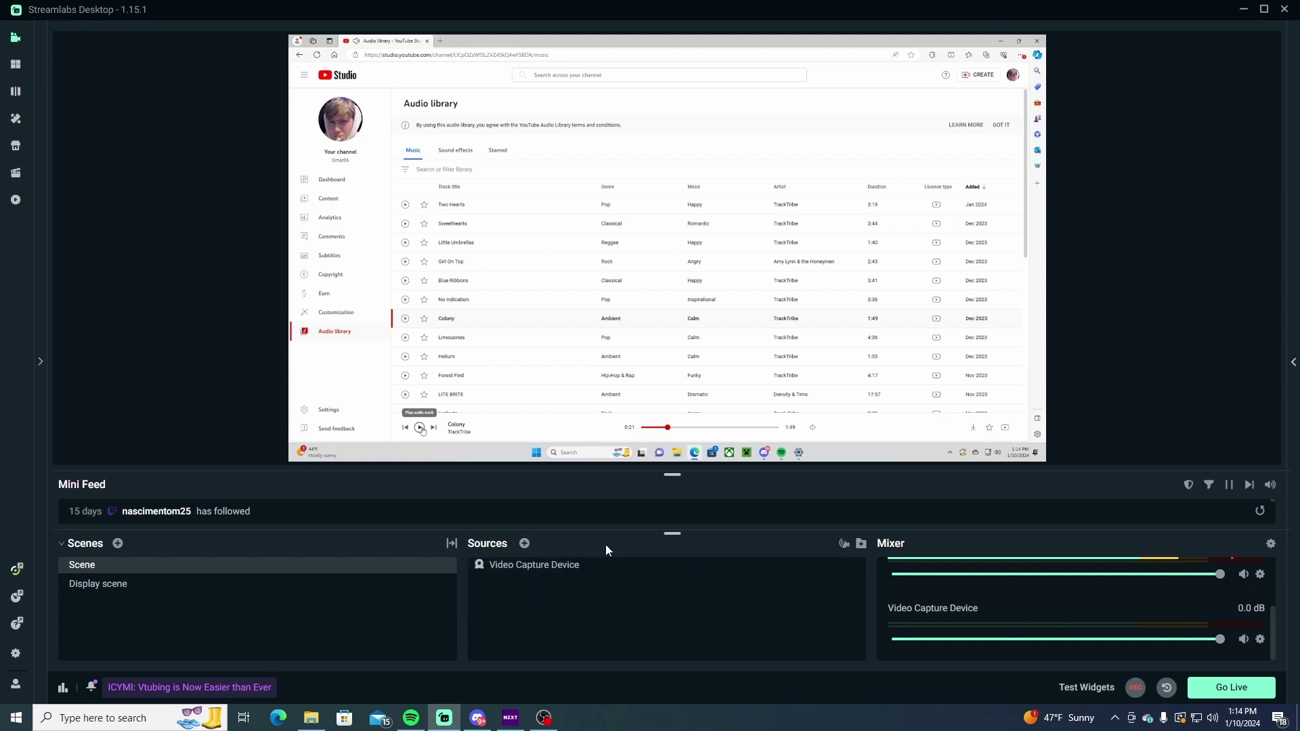
pyautogui.click(525, 544)
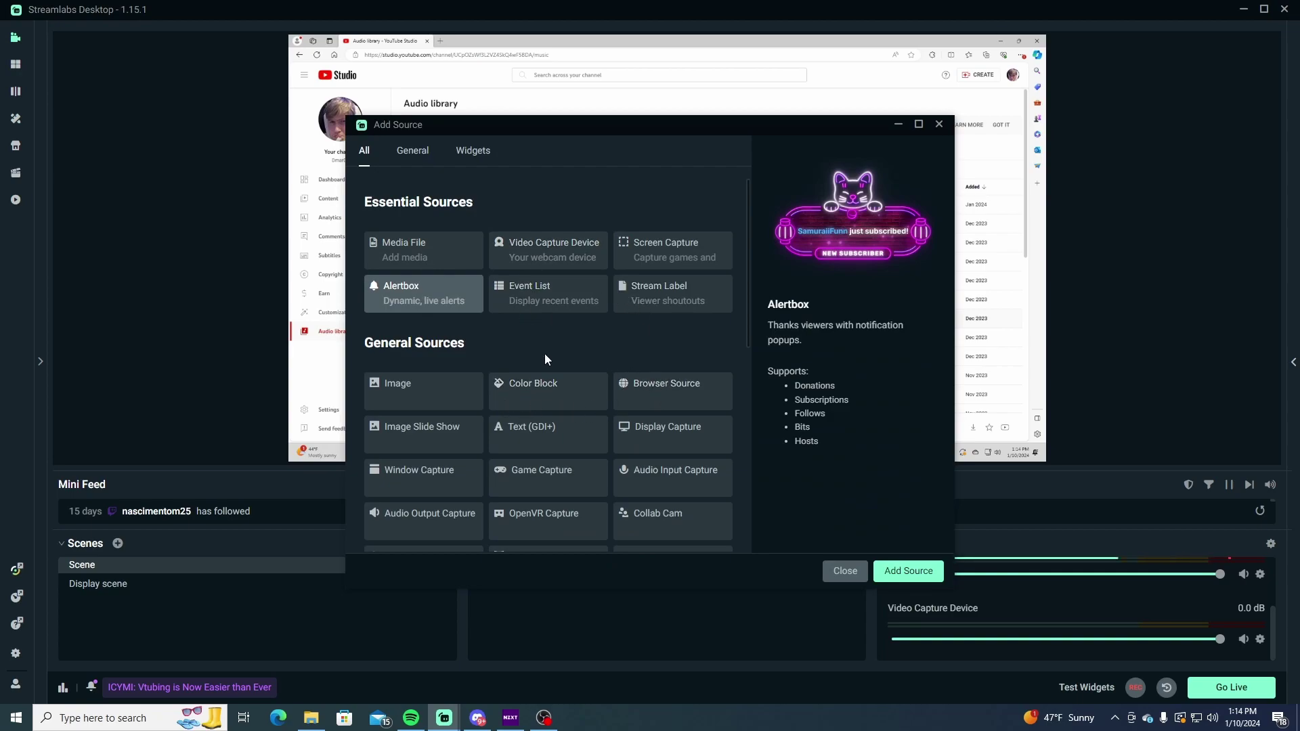
pyautogui.click(938, 124)
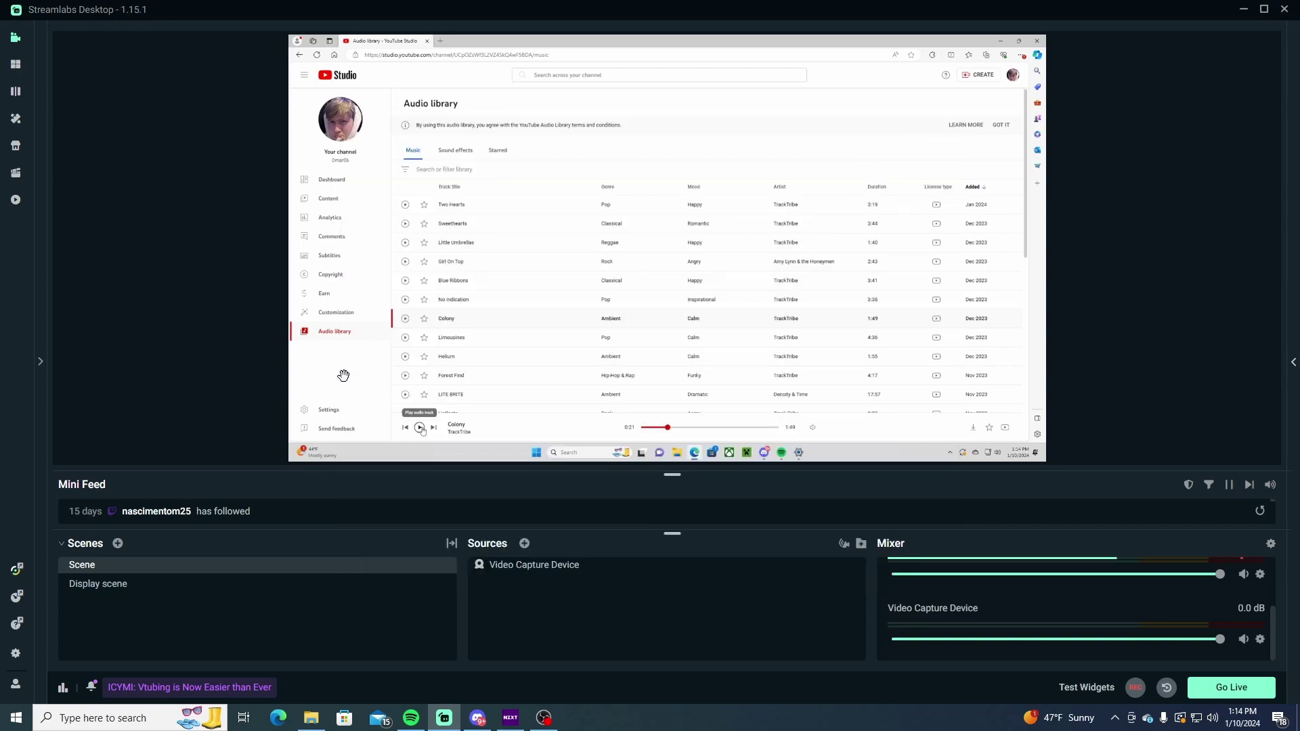